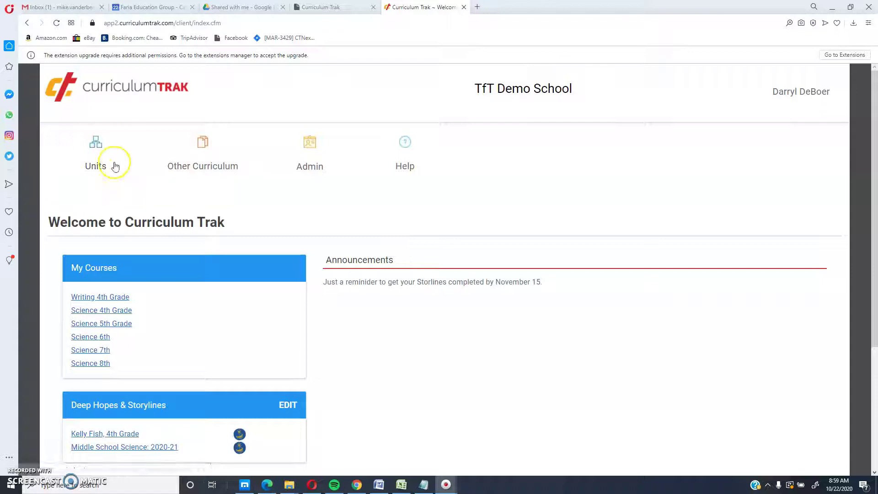
Open the Science 6th unit plans and select the Entire Year - * Weathering & Erosion unit.
left_click(97, 166)
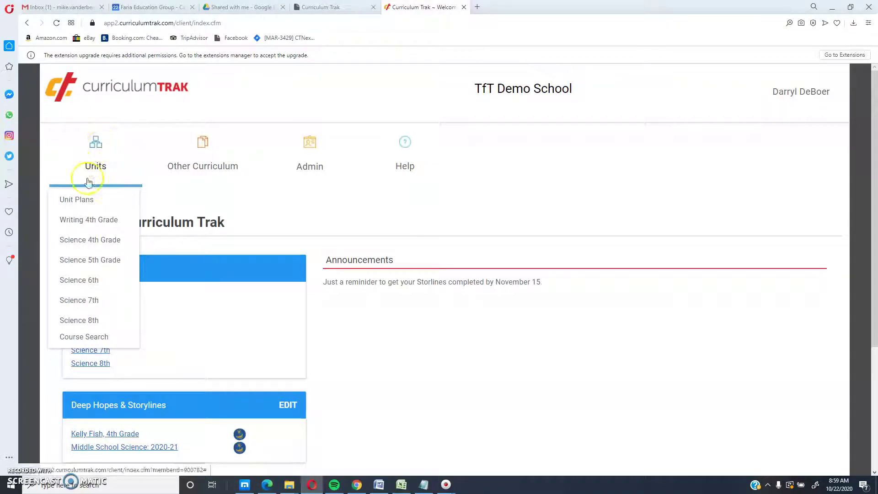
left_click(83, 284)
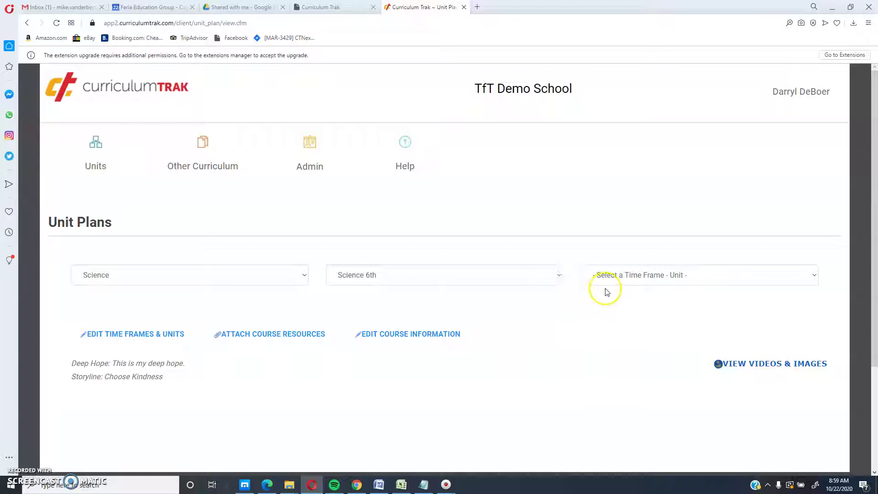
left_click_drag(117, 364, 160, 363)
left_click_drag(93, 377, 163, 383)
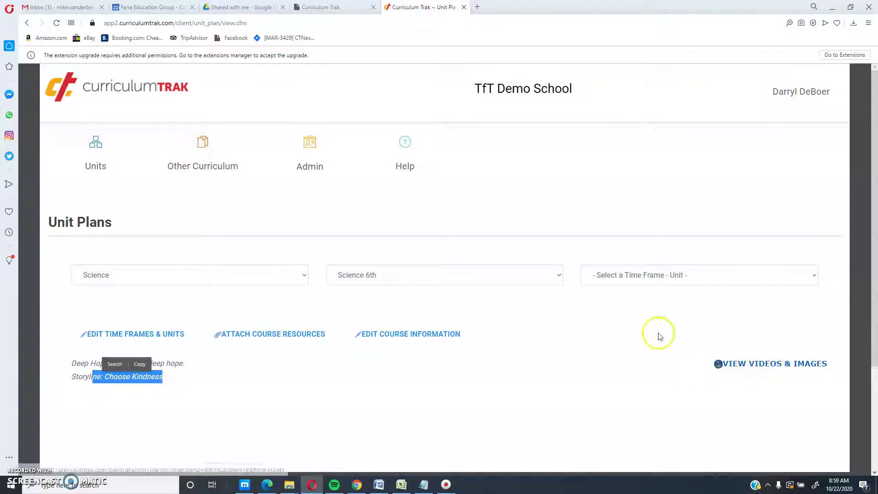
left_click(630, 275)
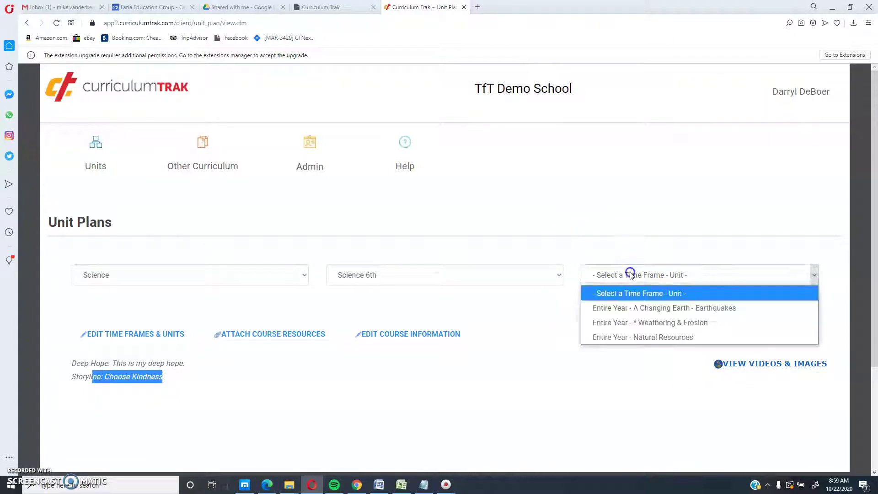
left_click(645, 328)
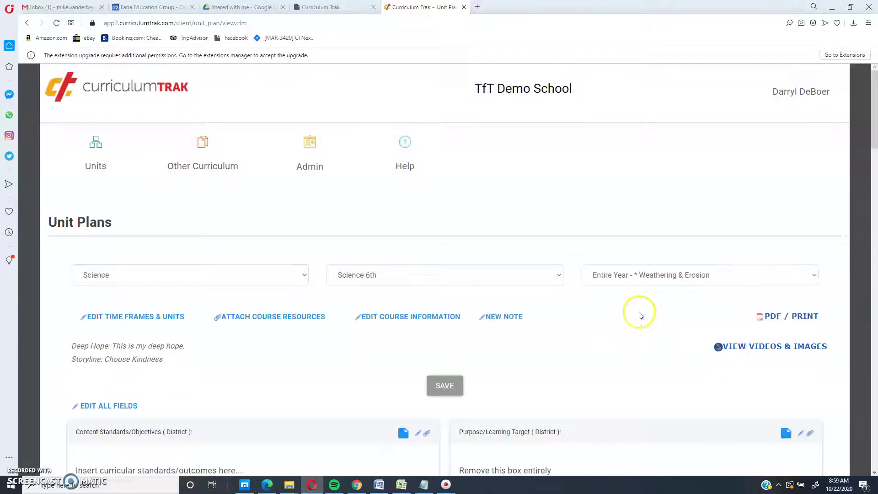
Examine the Weathering & Erosion unit's FLEx sections, from FLEx Planning through Teacher Reflection, after the FLEx.
scroll(640, 316, "down", 6)
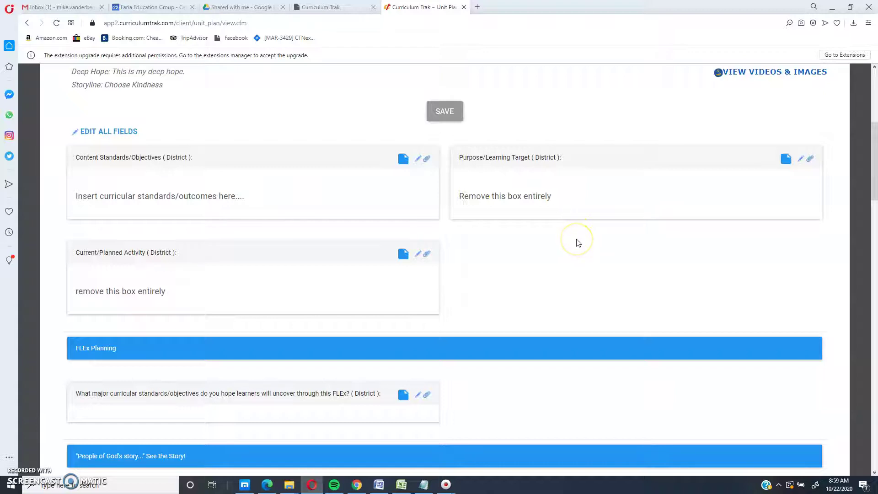
scroll(578, 241, "down", 3)
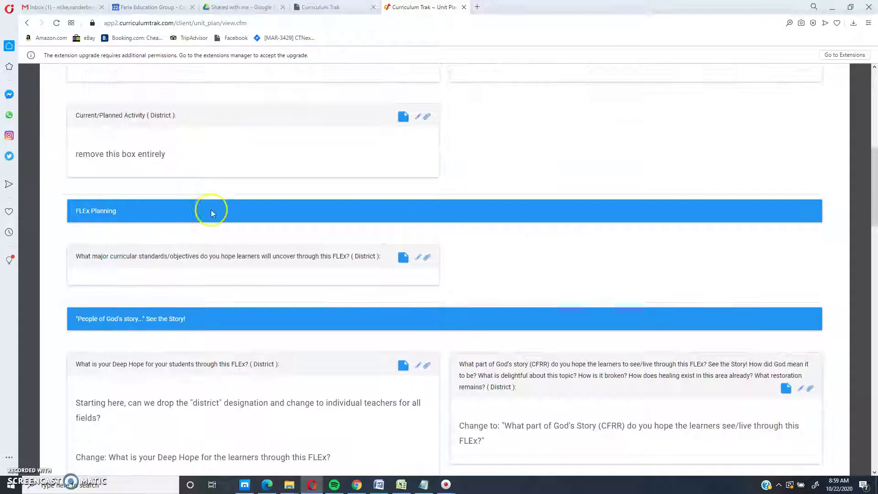
left_click_drag(71, 213, 153, 222)
scroll(153, 223, "down", 2)
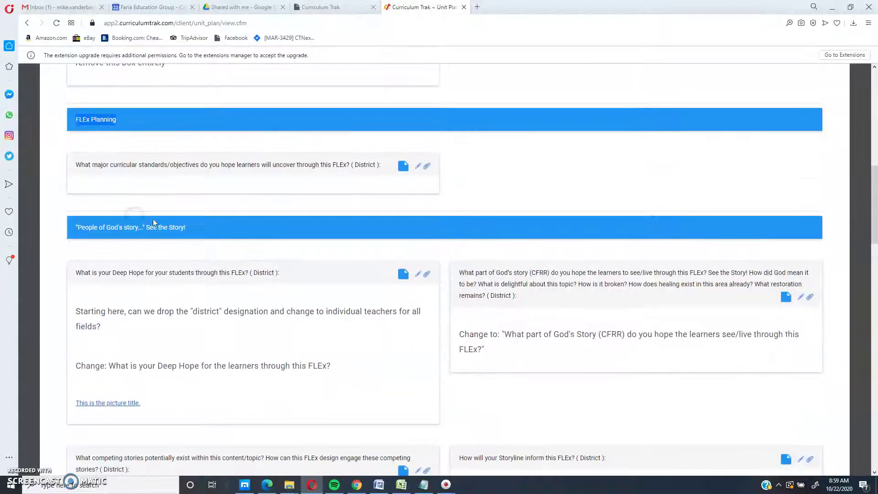
left_click_drag(92, 222, 234, 237)
scroll(237, 236, "down", 10)
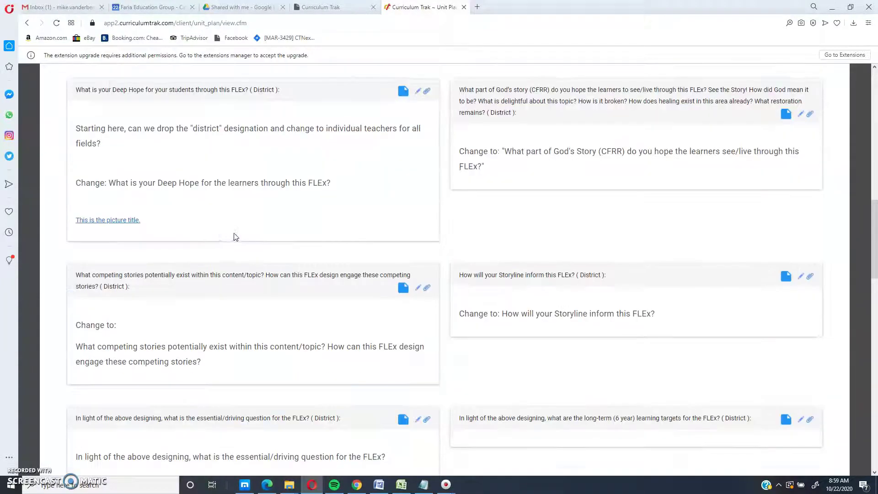
left_click_drag(152, 238, 216, 238)
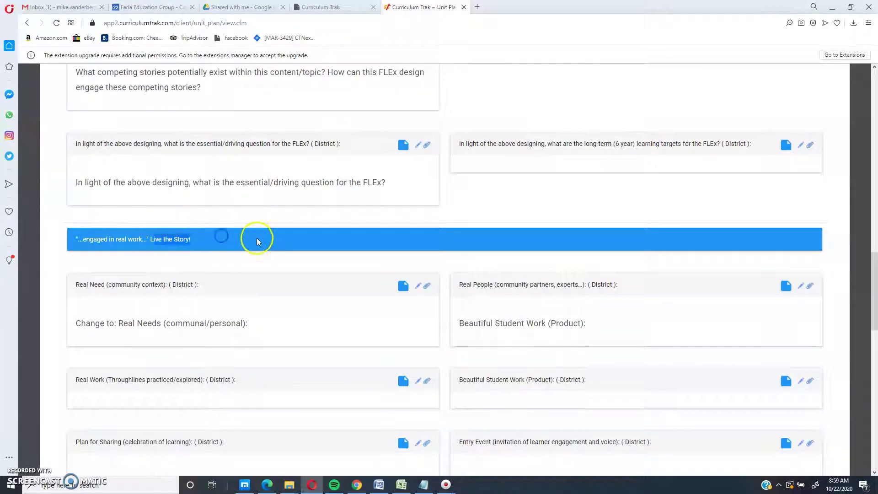
scroll(257, 238, "down", 8)
left_click_drag(103, 189, 284, 196)
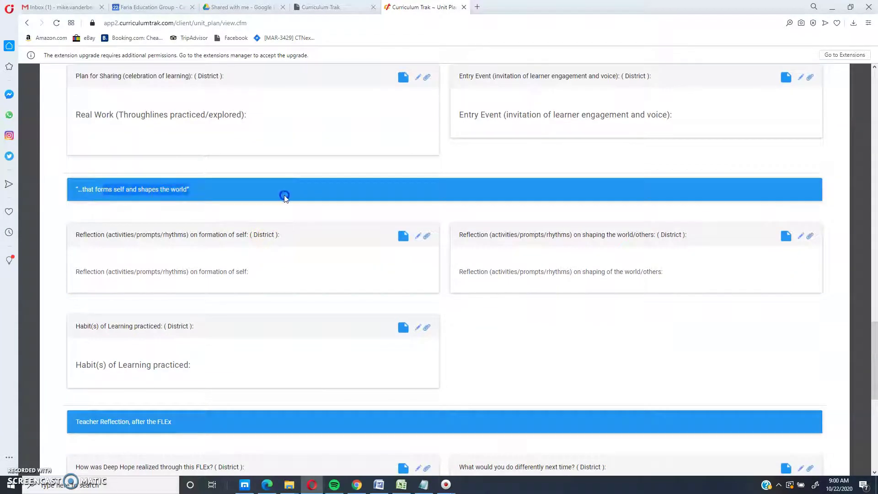
scroll(293, 206, "down", 3)
scroll(294, 210, "down", 4)
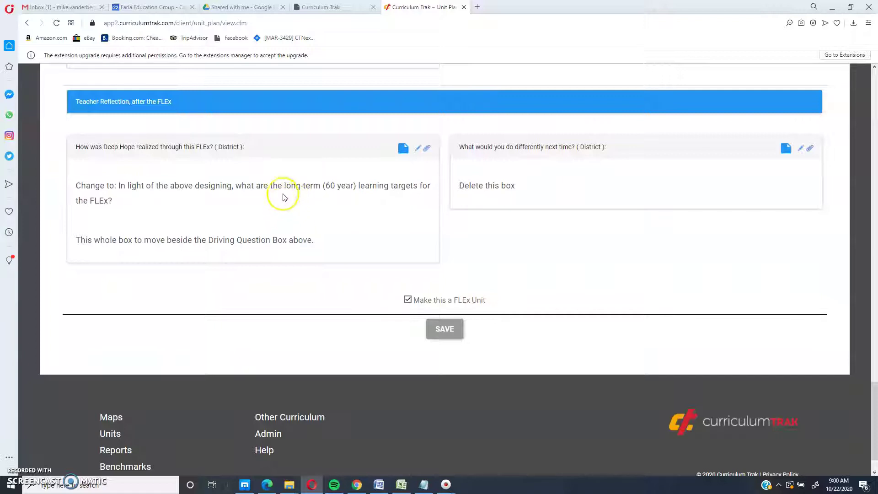
scroll(334, 221, "up", 5)
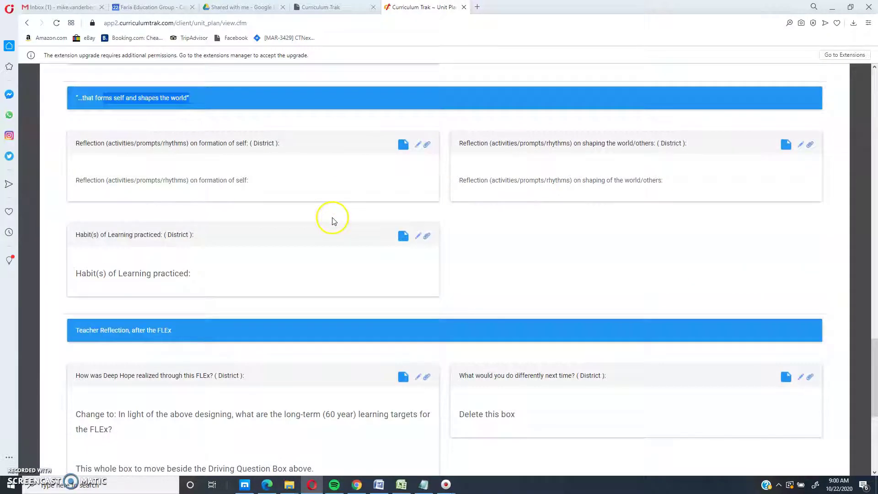
scroll(329, 215, "up", 20)
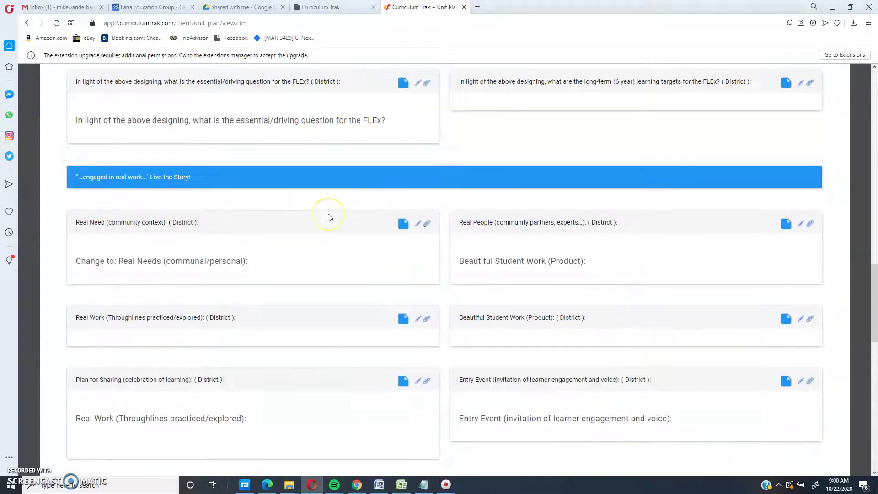
scroll(329, 216, "up", 9)
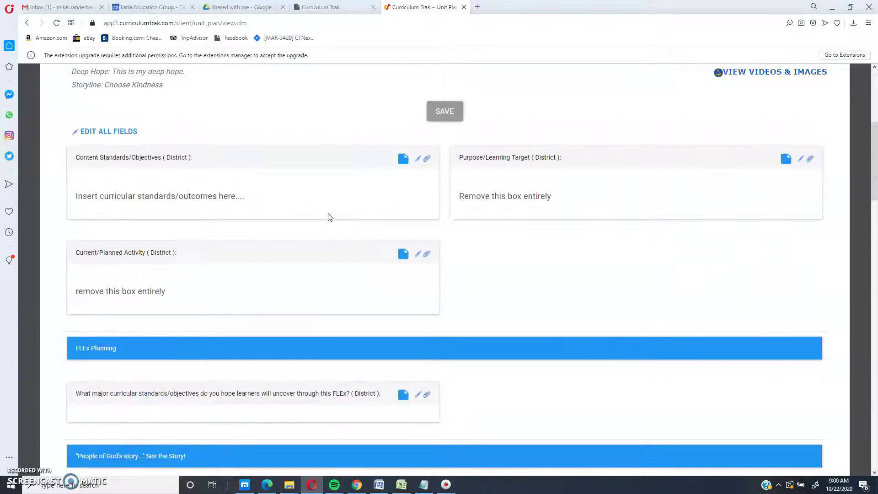
Open all unit fields for editing and enter "I can type my content" for the major curricular standards/objectives question under FLEx Planning.
left_click(106, 314)
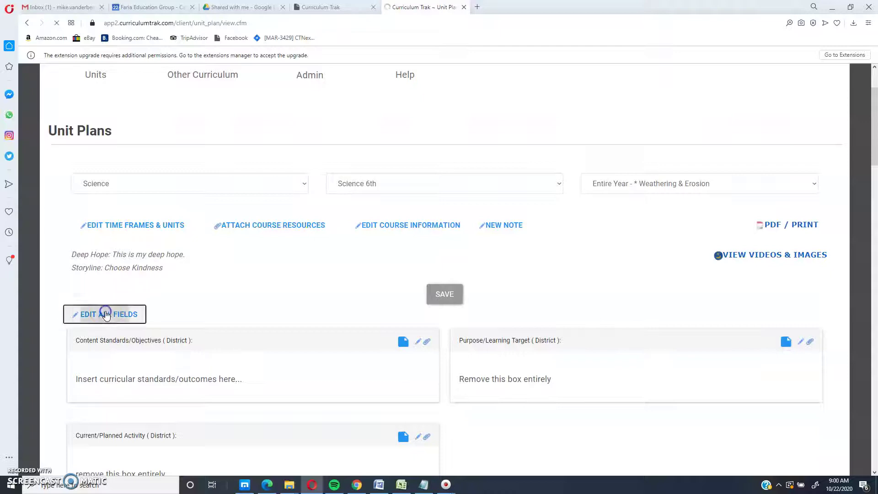
scroll(209, 313, "down", 10)
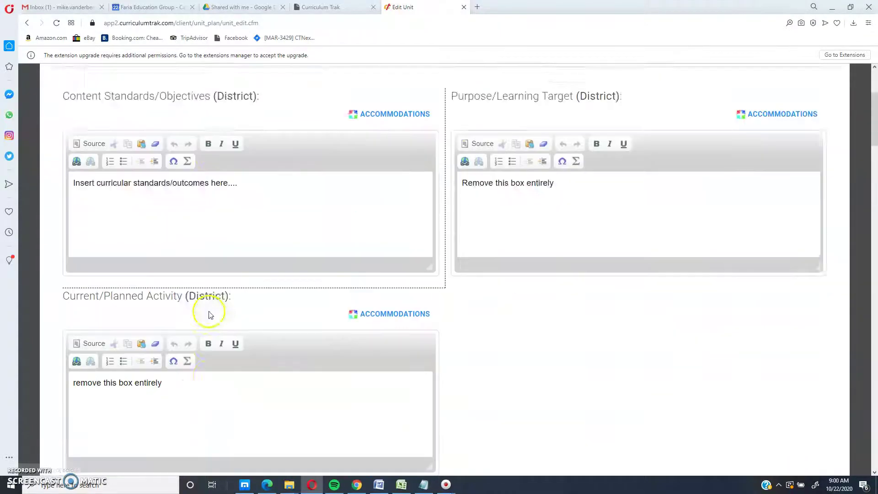
left_click(133, 284)
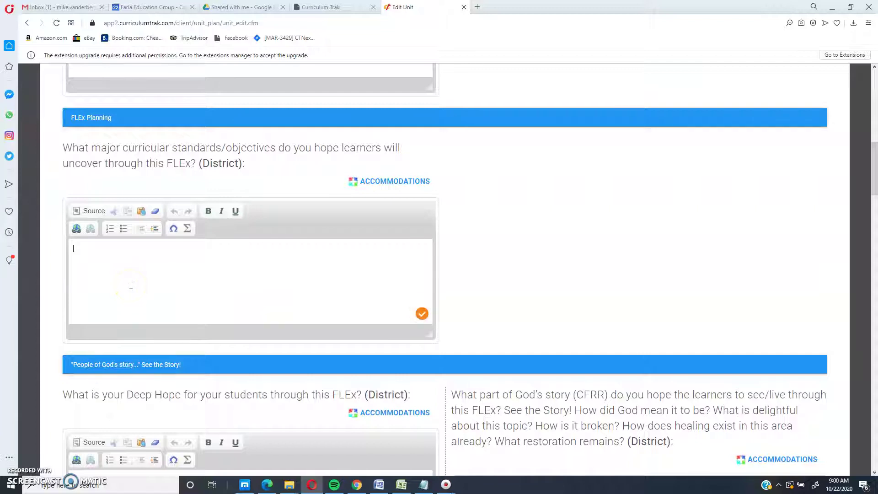
scroll(130, 285, "down", 1)
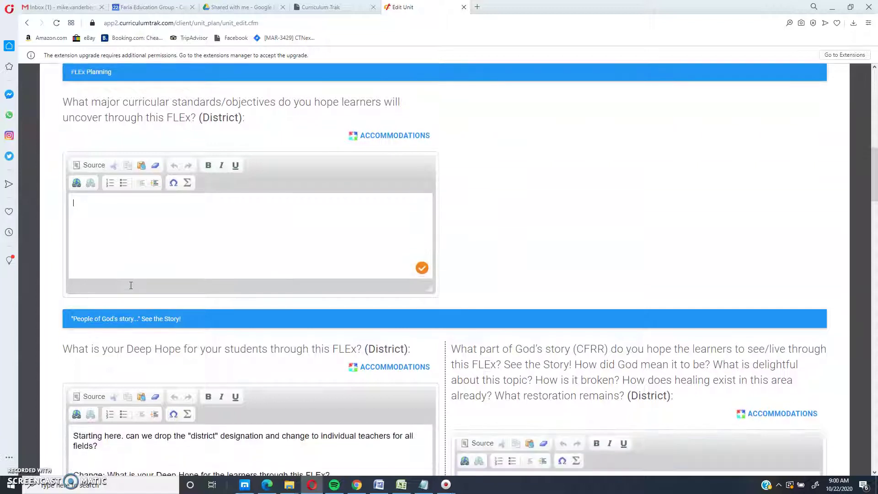
type("I cn")
key("BackSpace")
key("BackSpace")
type("an type my content")
Look over the remaining FLEx fields of the unit being edited and save it.
scroll(294, 373, "down", 10)
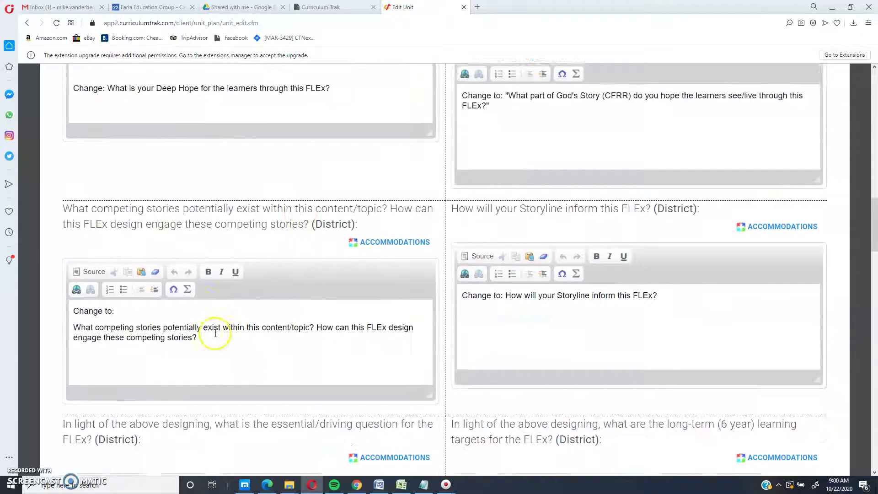
scroll(284, 182, "up", 3)
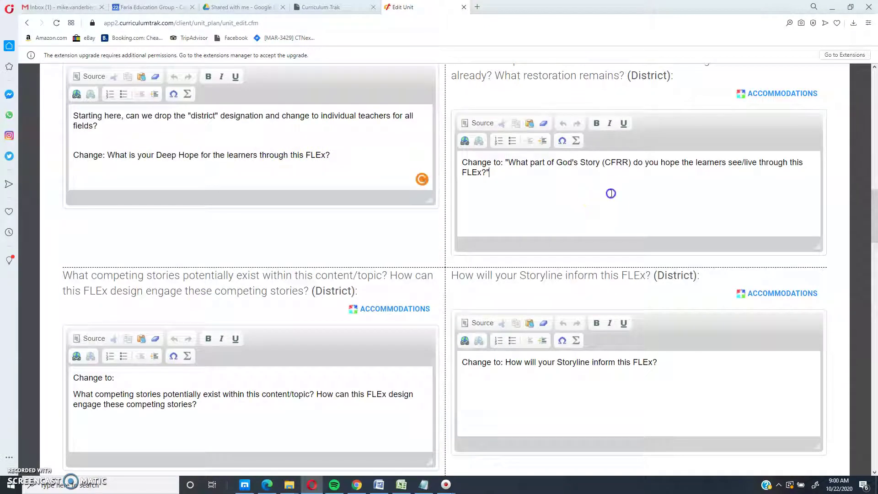
left_click_drag(426, 400, 220, 399)
scroll(470, 358, "down", 14)
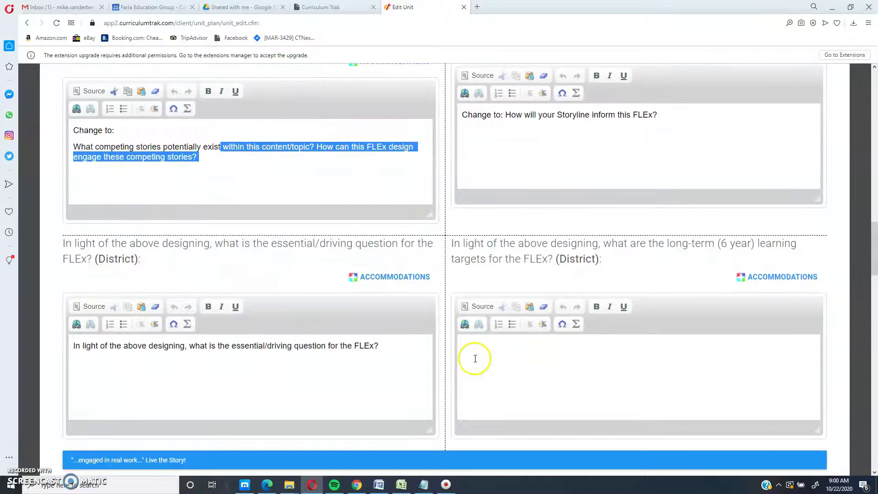
scroll(474, 361, "down", 5)
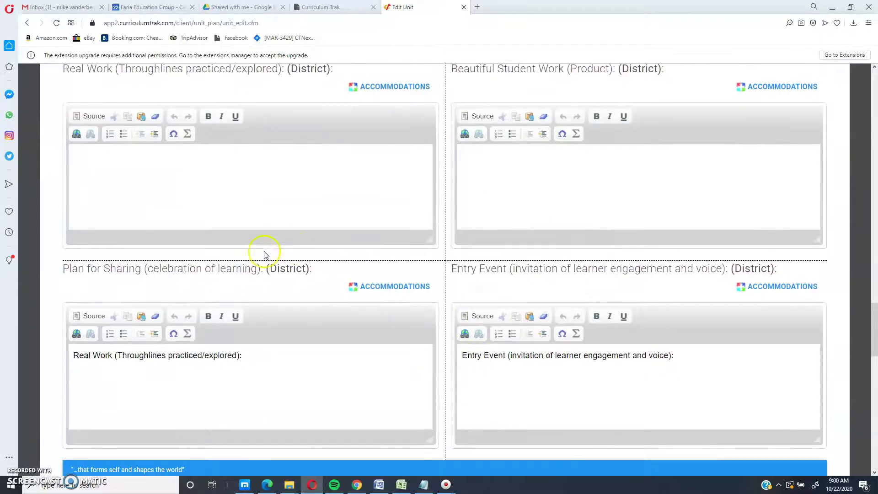
scroll(264, 255, "down", 6)
scroll(267, 281, "down", 10)
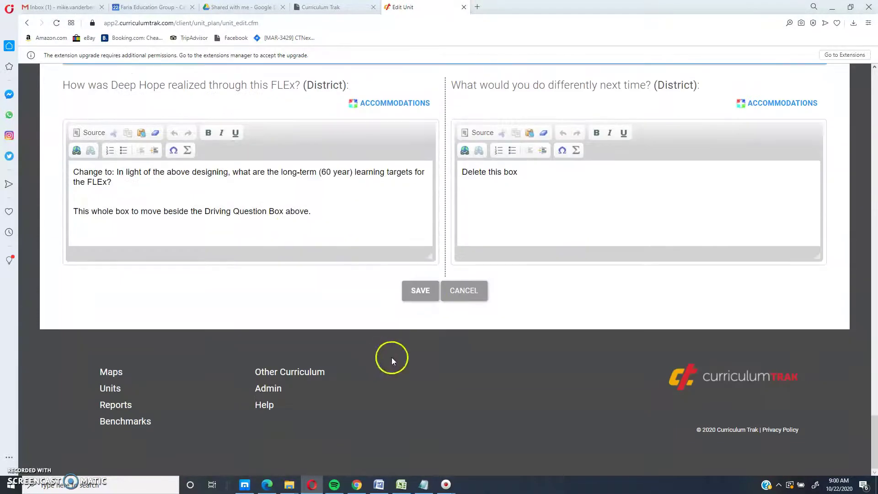
left_click(415, 292)
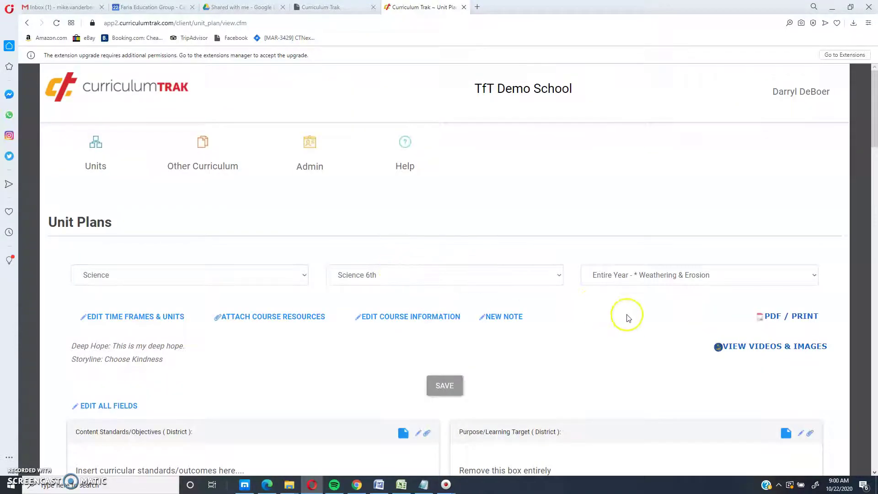
Switch to the Entire Year - A Changing Earth - Earthquakes unit and review its fields.
left_click(637, 278)
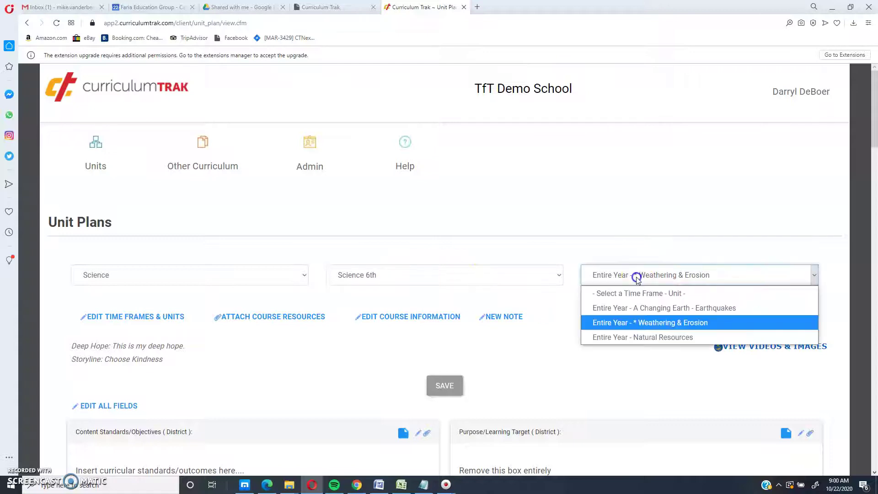
left_click(643, 308)
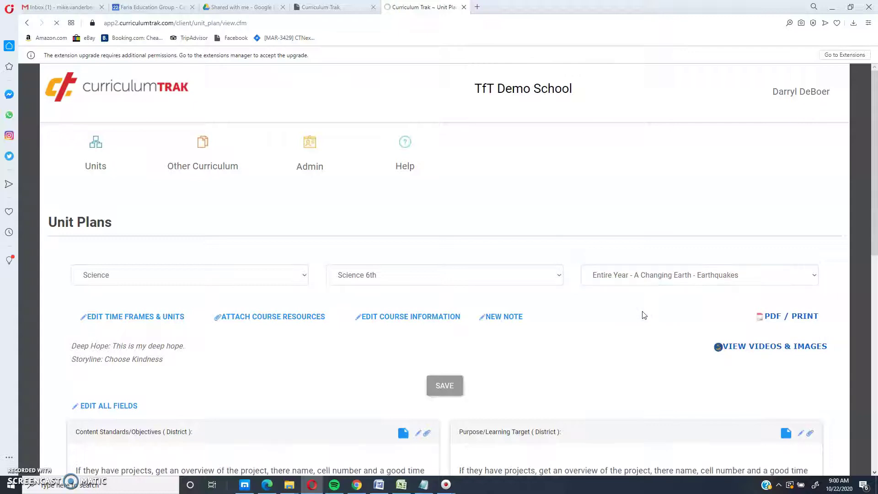
scroll(605, 308, "down", 6)
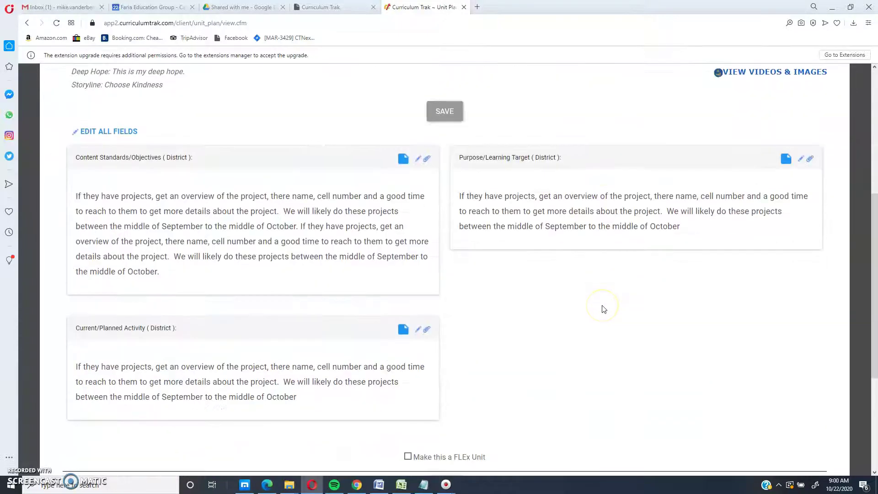
scroll(607, 311, "down", 2)
scroll(605, 309, "up", 3)
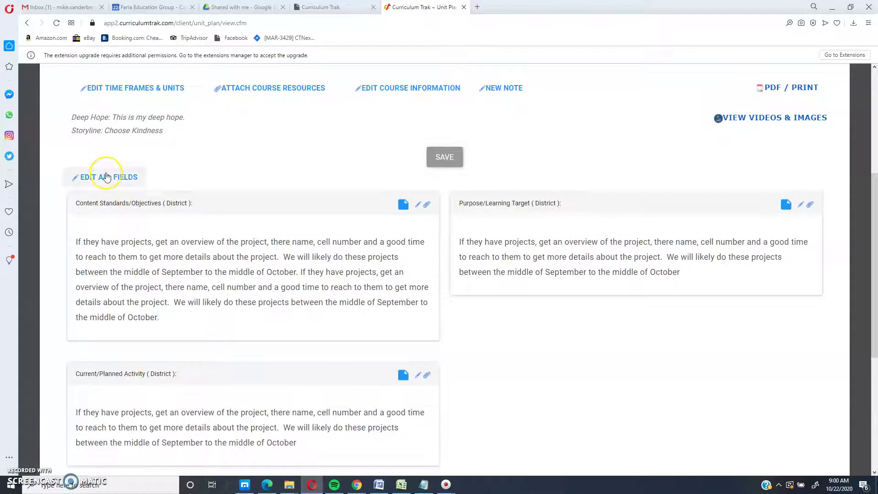
Mark the Earthquakes unit as a FLEx unit and save the change.
scroll(431, 265, "down", 3)
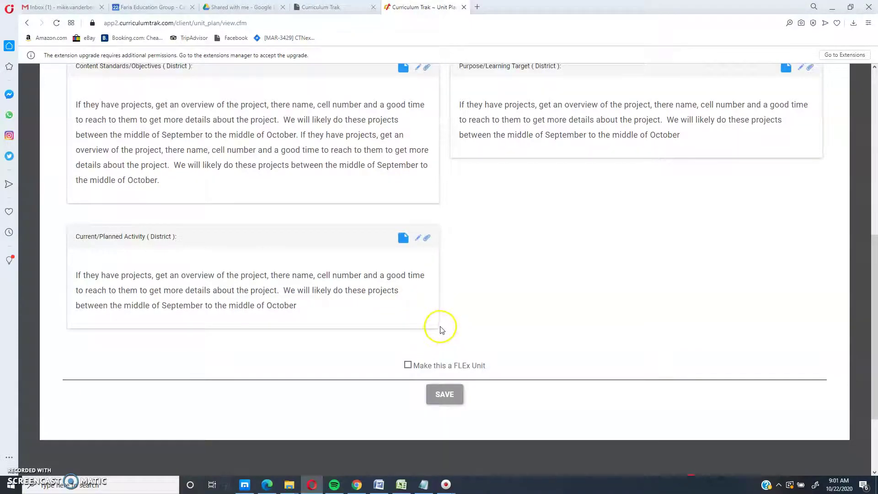
left_click(407, 366)
left_click(440, 399)
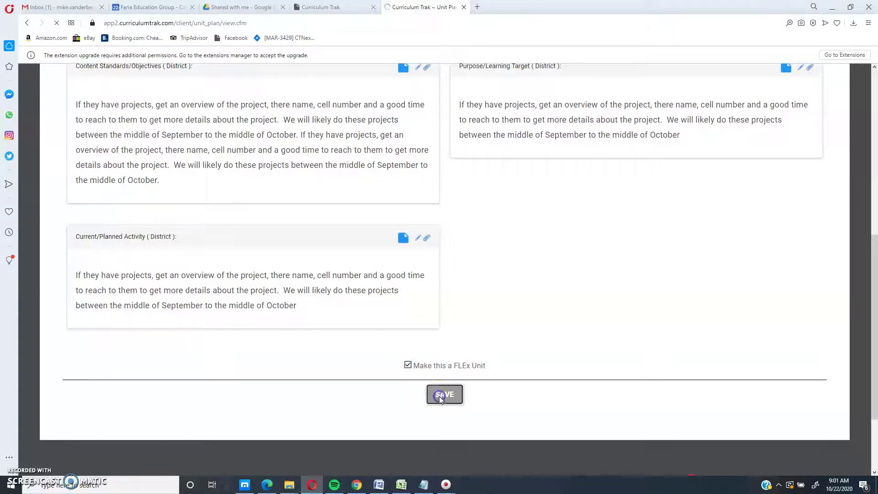
Examine the FLEx planning, story and reflection sections on the saved Earthquakes unit.
scroll(446, 393, "down", 5)
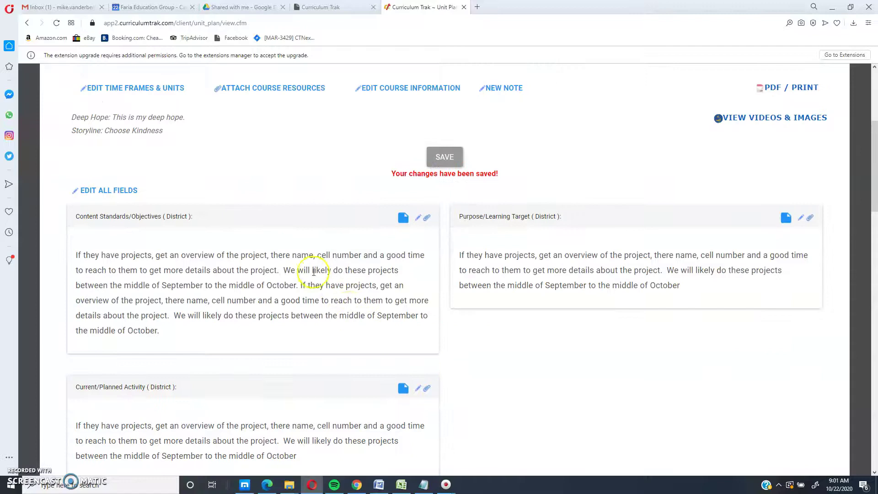
scroll(613, 324, "down", 2)
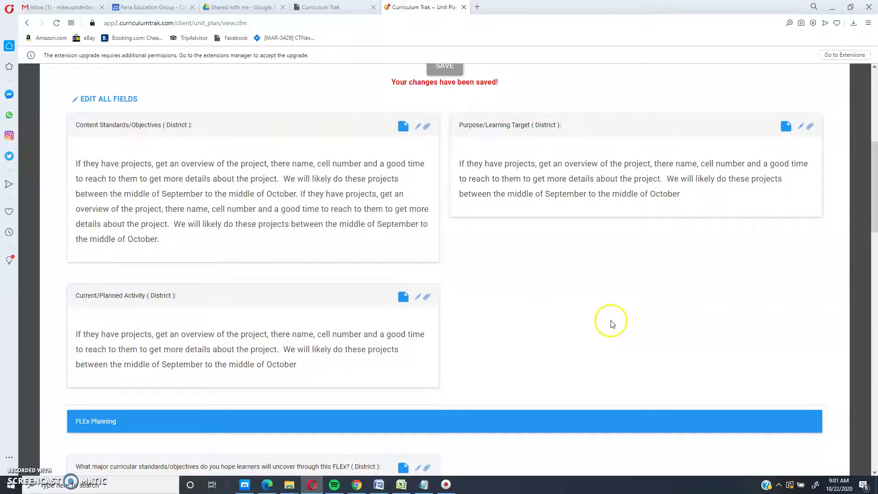
scroll(613, 324, "down", 7)
scroll(604, 328, "down", 13)
scroll(596, 332, "down", 3)
scroll(597, 333, "up", 5)
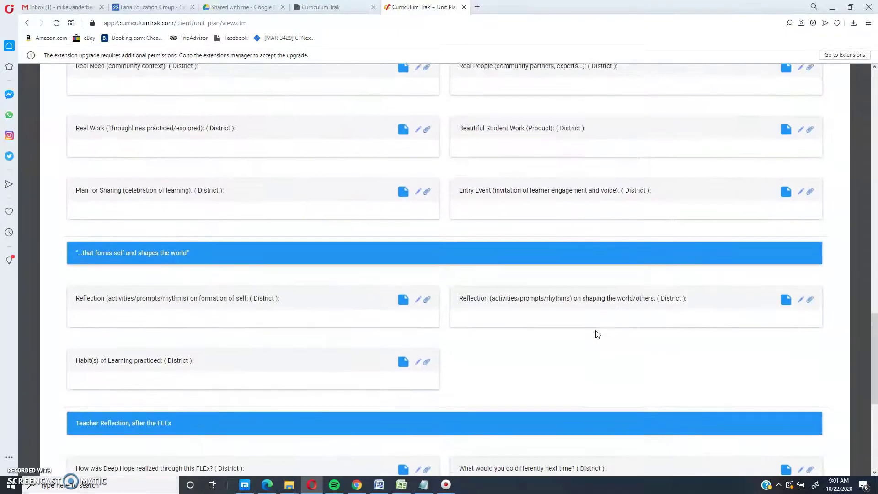
scroll(597, 334, "up", 13)
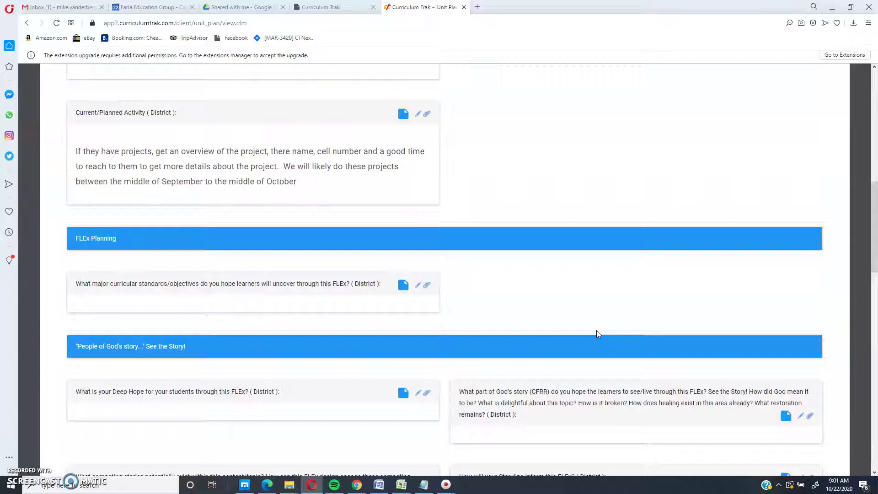
scroll(597, 332, "up", 9)
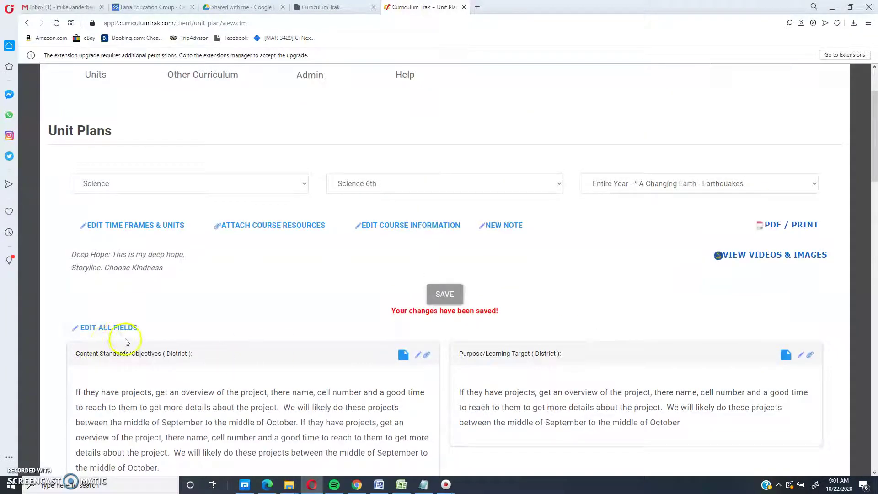
left_click(118, 330)
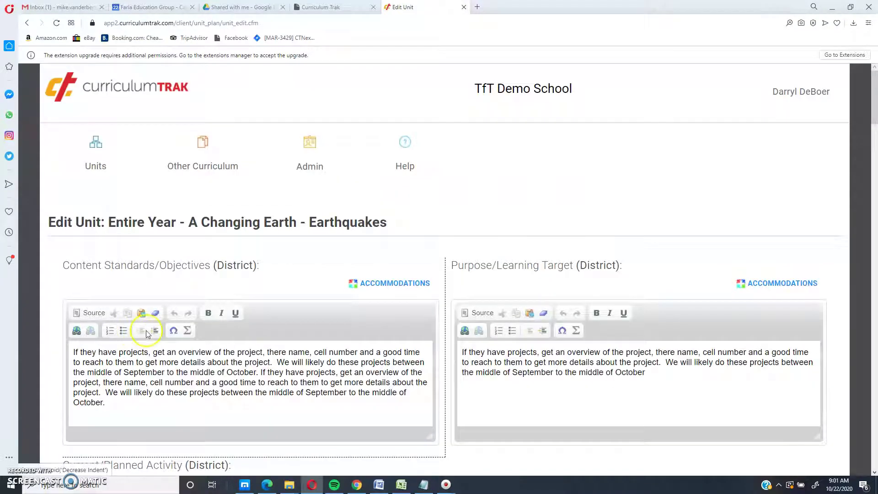
left_click(27, 23)
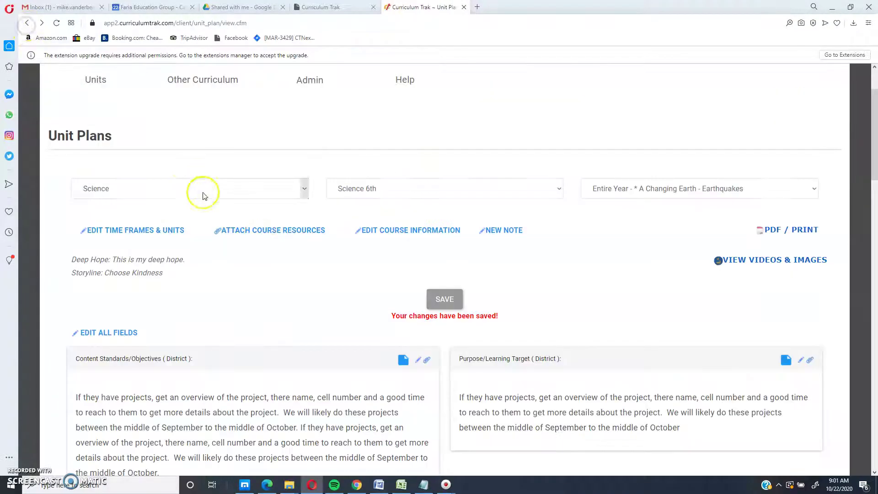
Enter "dfbsgf sdfs gdf fgdsg fds" as the Earthquakes unit's major curricular standards/objectives under FLEx Planning and save it.
scroll(298, 245, "down", 10)
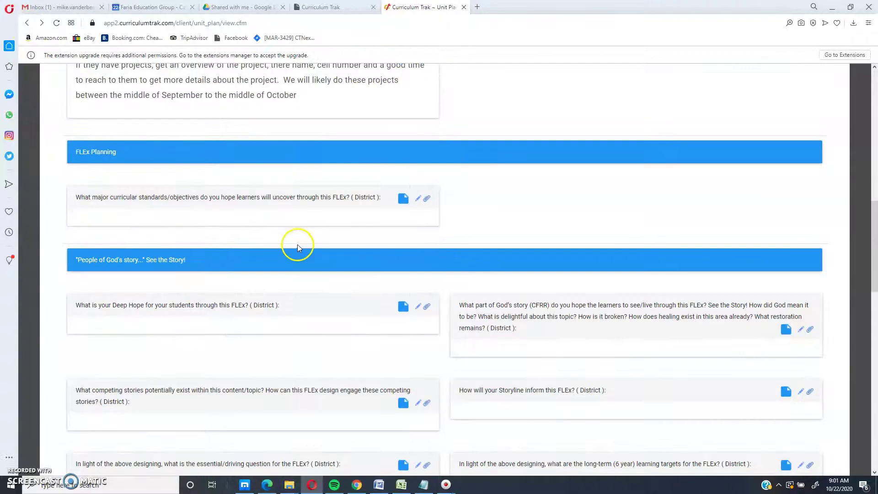
left_click(417, 200)
type("dfbsgf sdf fgdsg fe")
left_click(420, 470)
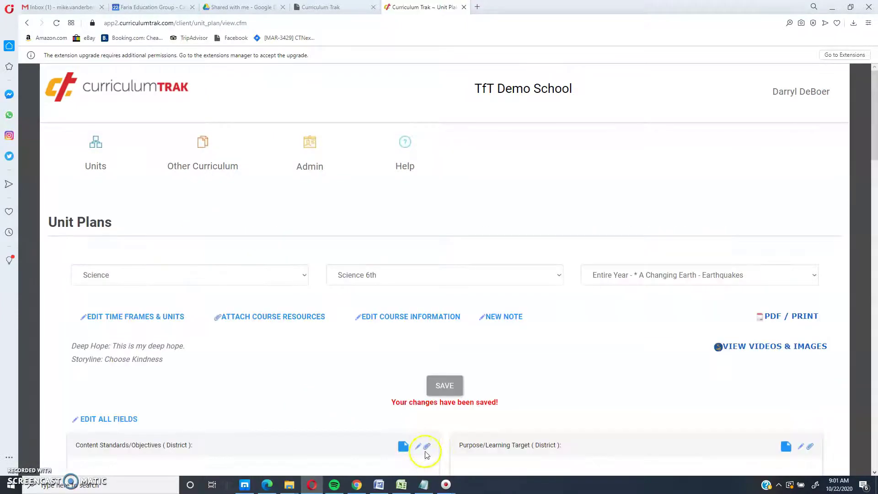
Open all fields of the Earthquakes unit for editing, look through them down to the Teacher Reflection section, and save.
scroll(403, 398, "down", 10)
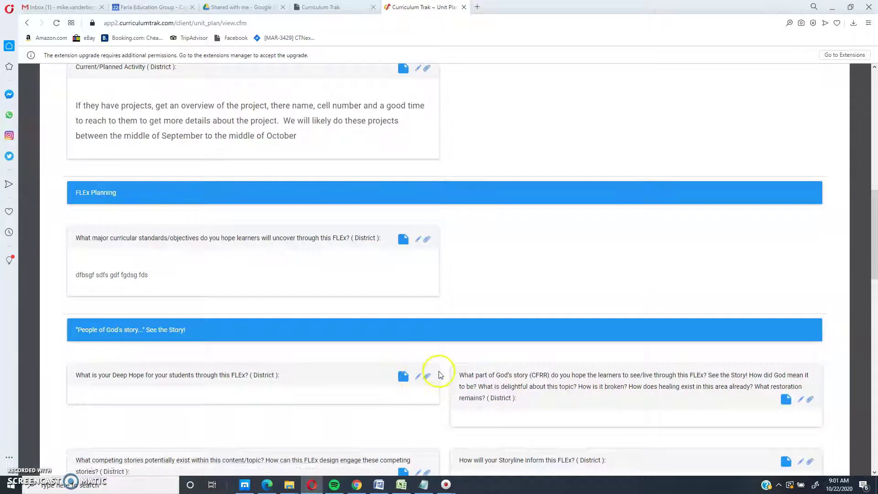
scroll(437, 373, "up", 8)
left_click(122, 235)
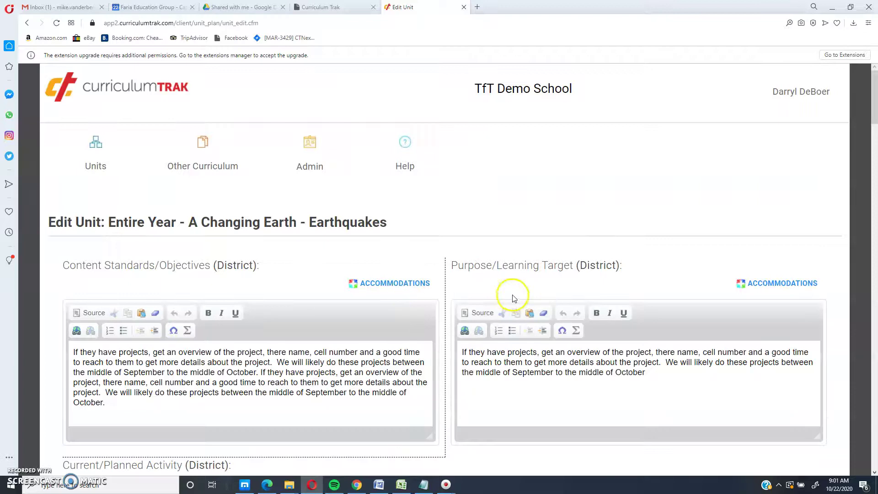
scroll(508, 295, "down", 15)
scroll(507, 294, "down", 4)
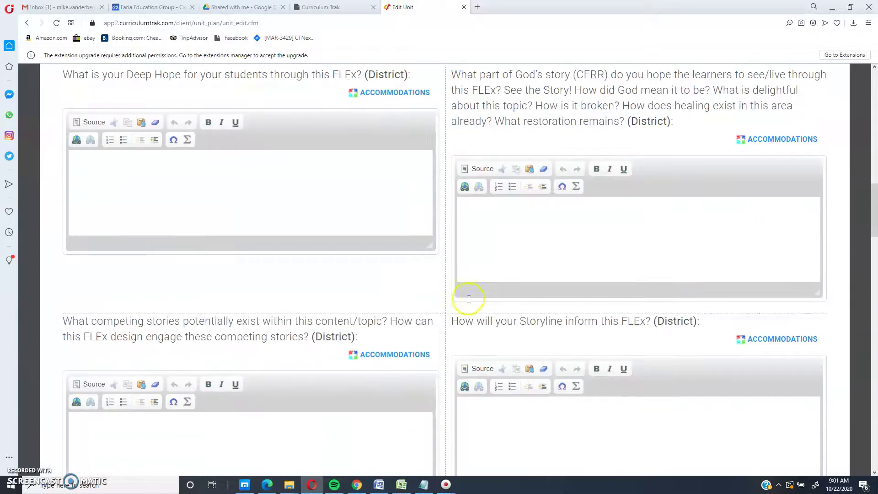
scroll(586, 310, "down", 7)
scroll(558, 304, "down", 18)
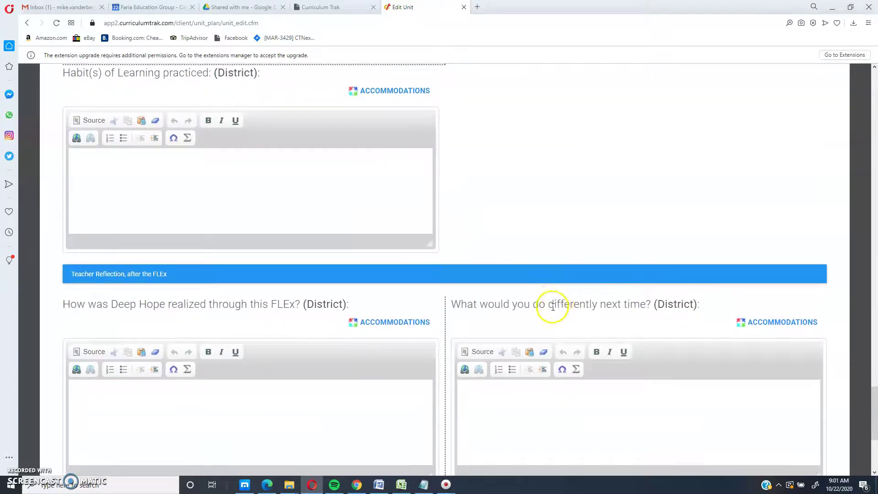
scroll(558, 306, "down", 5)
left_click(419, 291)
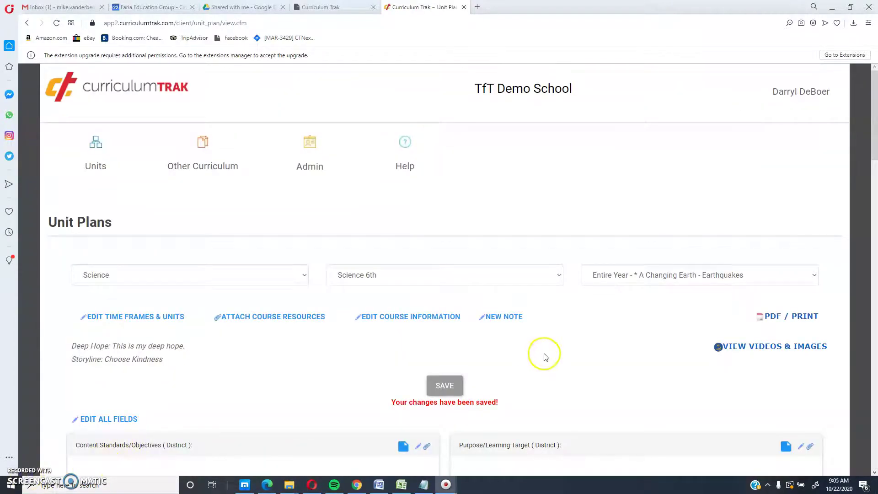
Look over the saved Earthquakes unit plan and check the list of units available in Science 6th.
scroll(546, 355, "down", 10)
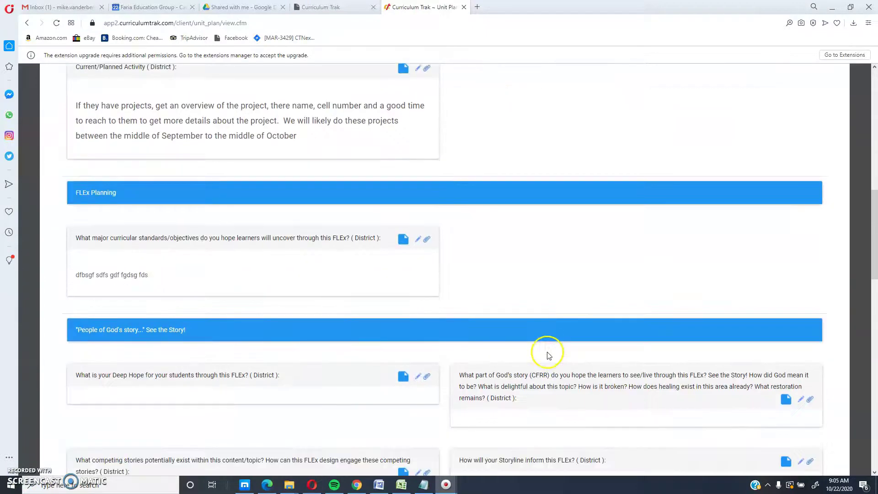
scroll(547, 354, "up", 15)
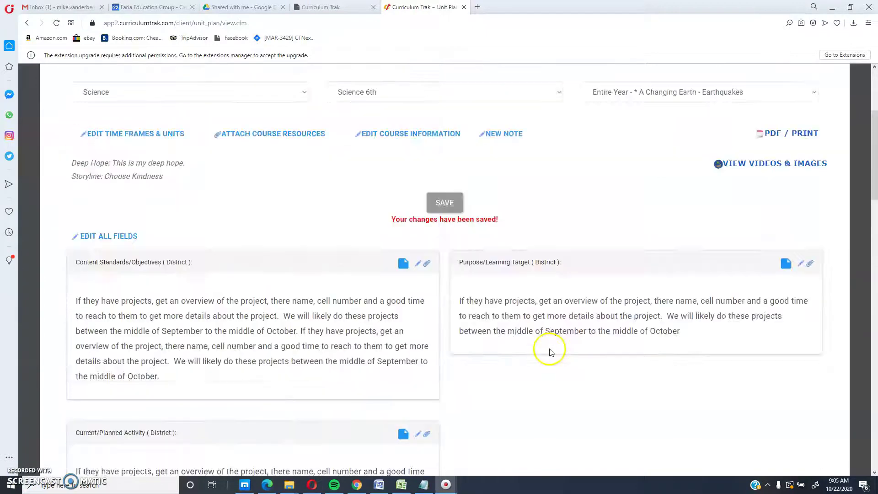
left_click(642, 278)
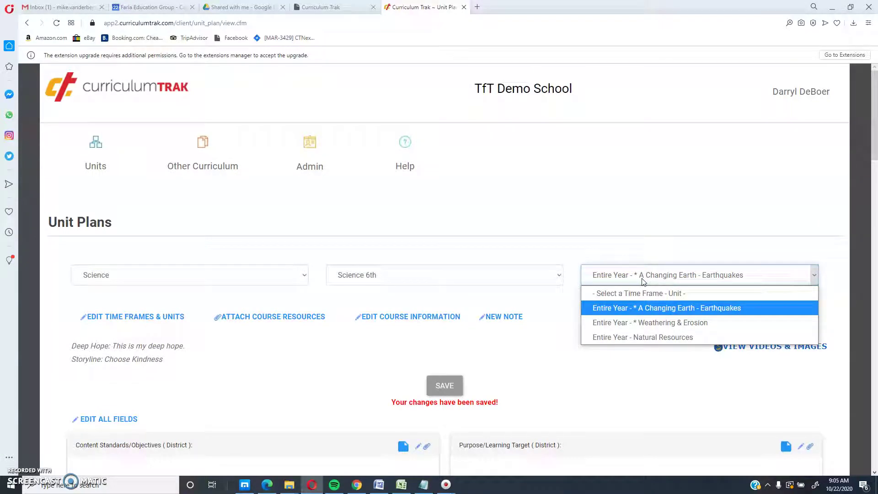
left_click(639, 328)
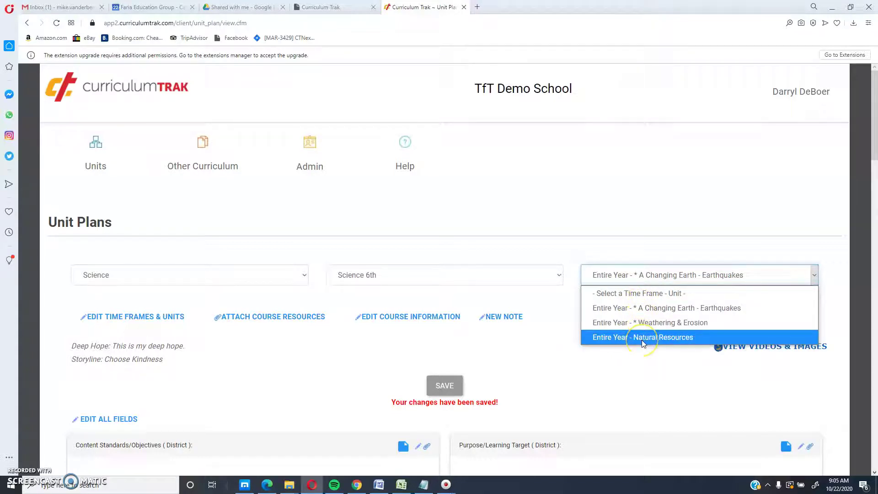
left_click(552, 365)
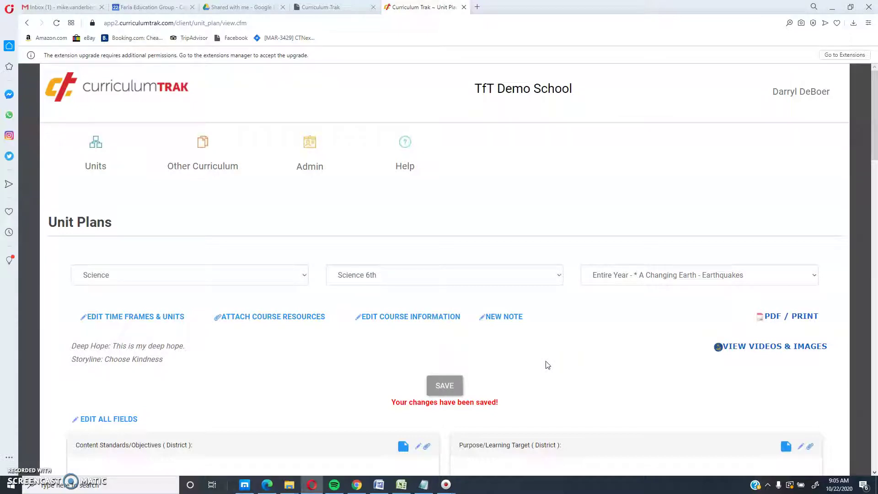
left_click(637, 278)
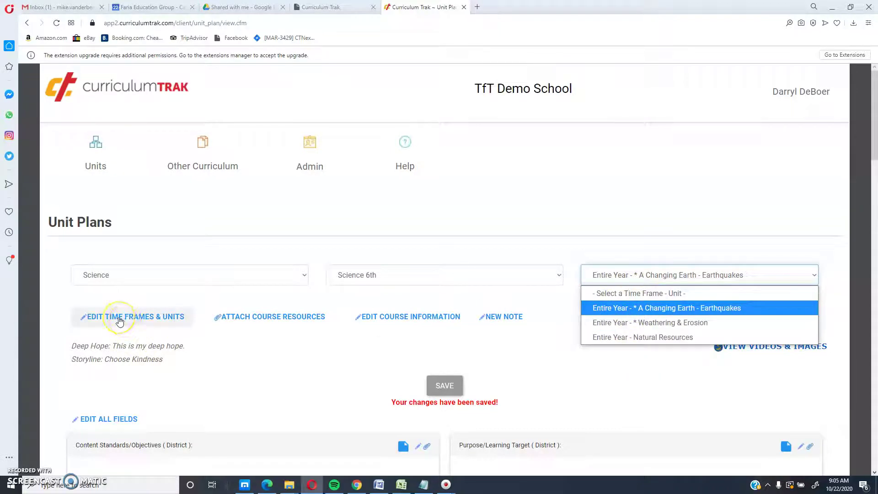
Reopen the Science 6th unit plans and go to editing the course's time frames and units.
left_click(89, 158)
left_click(91, 279)
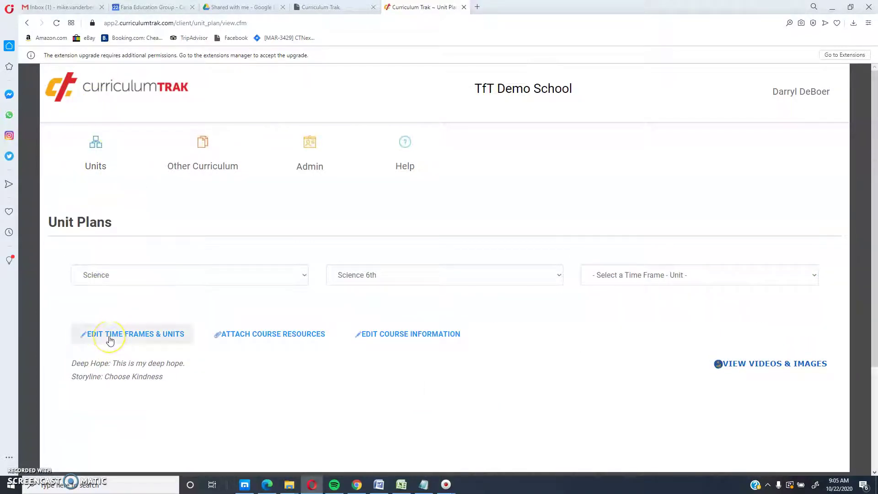
left_click(111, 335)
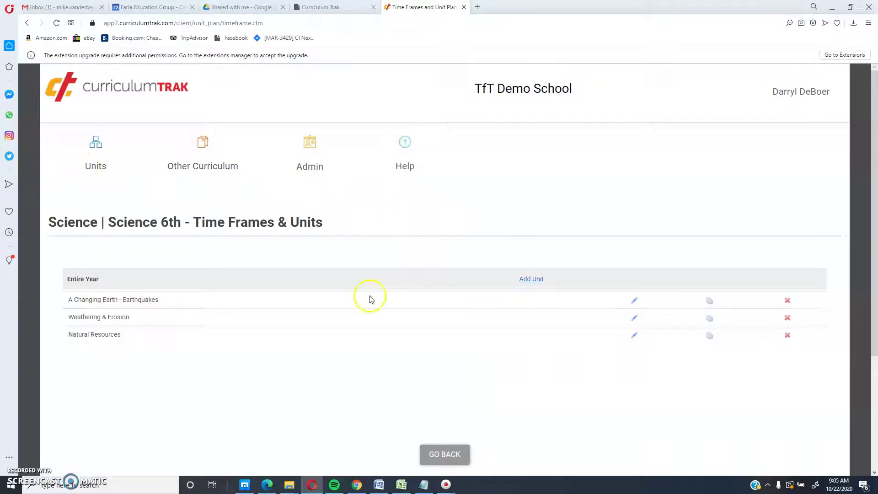
left_click_drag(68, 281, 131, 278)
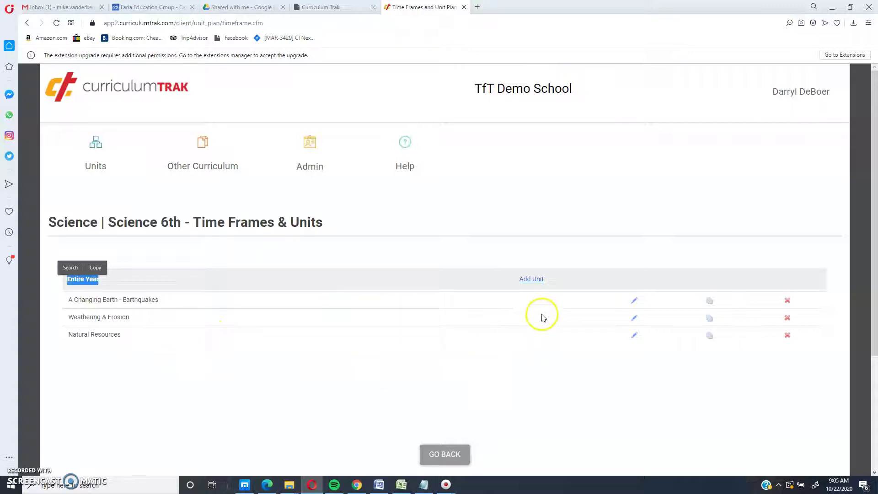
Add a unit named Wetland Ecosystems to the Entire Year time frame and save it.
left_click(532, 280)
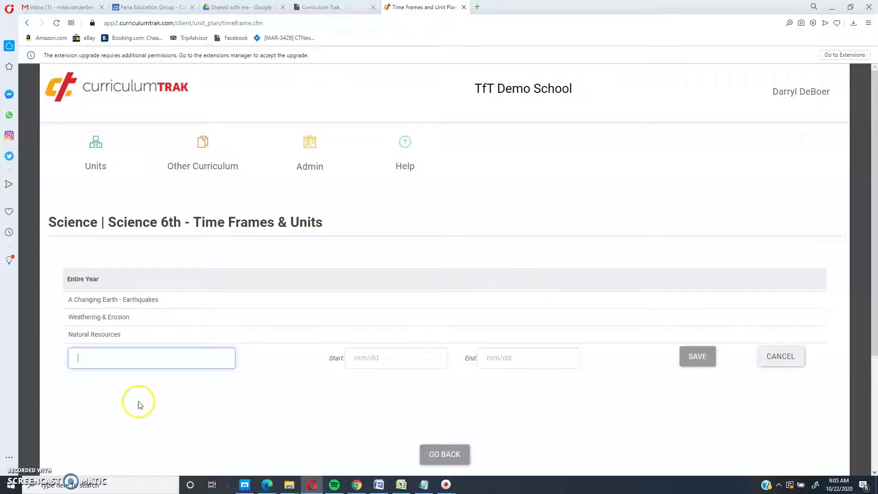
type("Wetland Ecosystems")
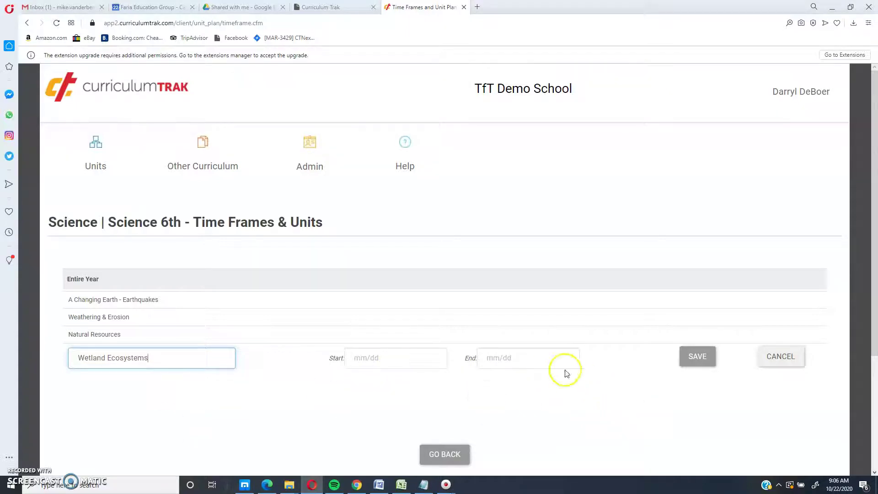
left_click(697, 357)
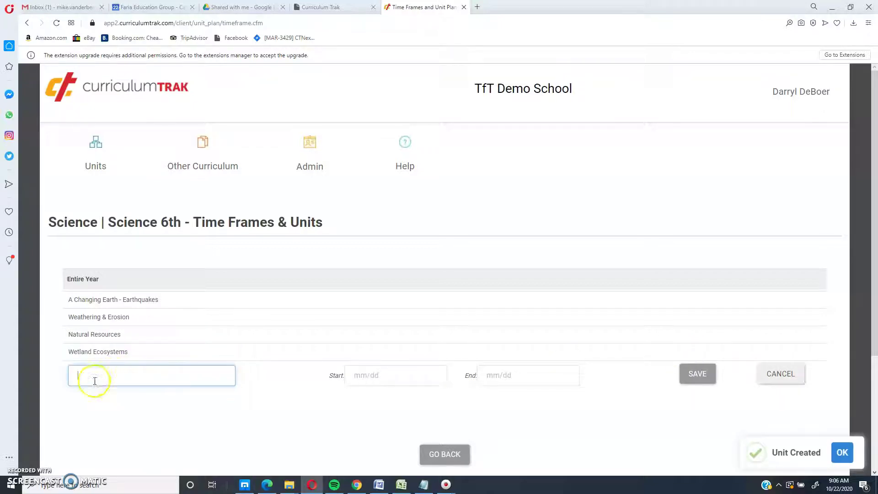
Add a further unit named Another Unit to the Entire Year time frame, save it and return to the unit plans.
type("Another U")
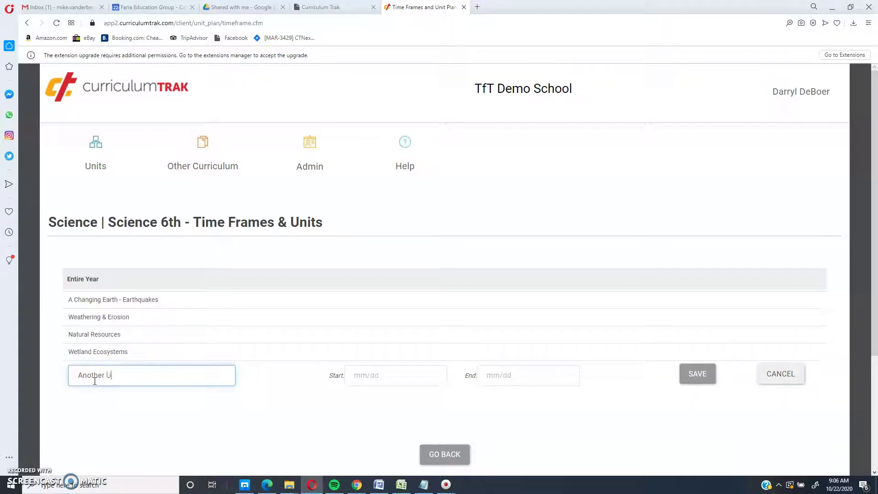
type("nit")
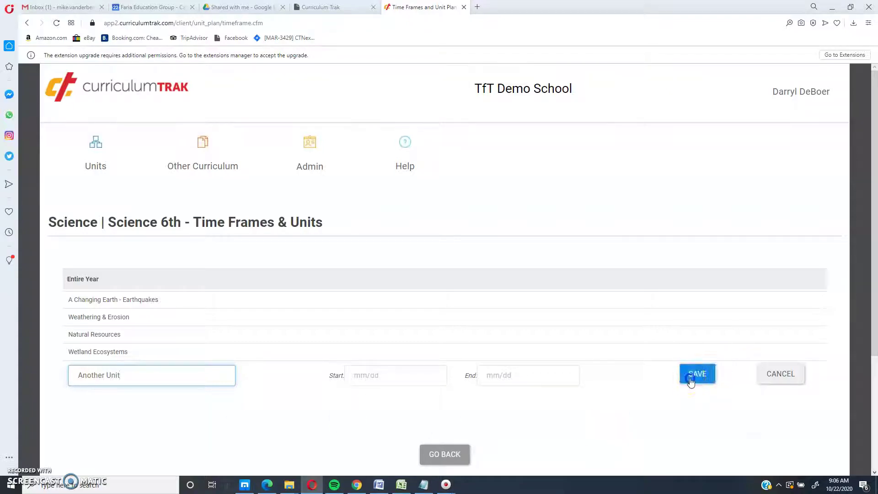
left_click(693, 377)
left_click(445, 455)
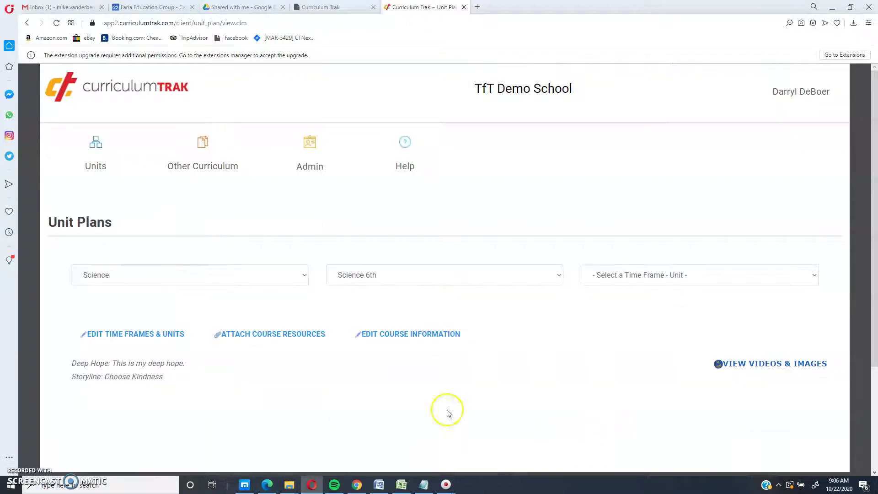
Open the Entire Year - Wetland Ecosystems unit and mark it as a FLEx unit.
left_click(646, 275)
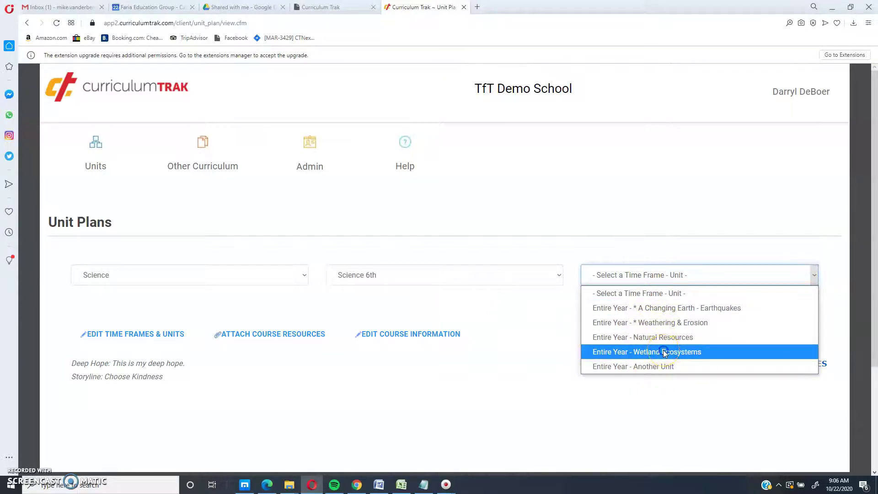
left_click(665, 352)
scroll(503, 334, "down", 4)
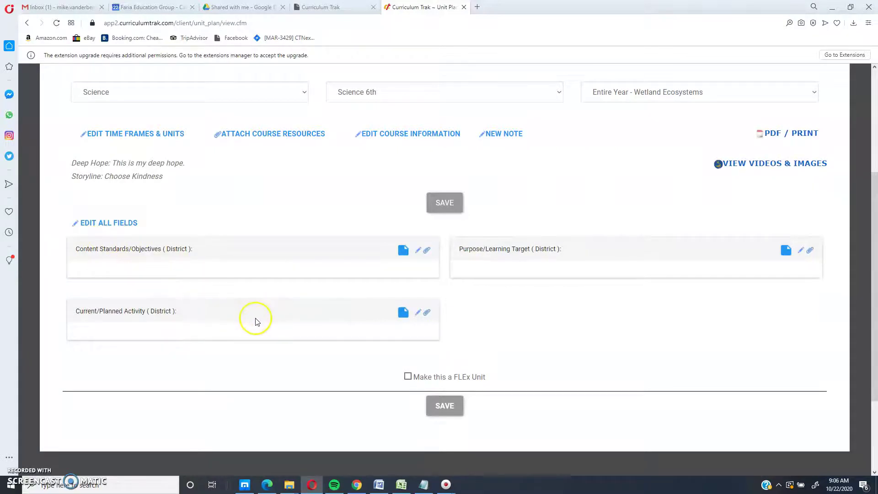
left_click(407, 376)
left_click(442, 407)
scroll(374, 302, "down", 4)
Switch back to the Entire Year - A Changing Earth - Earthquakes unit and look over its fields.
left_click(620, 91)
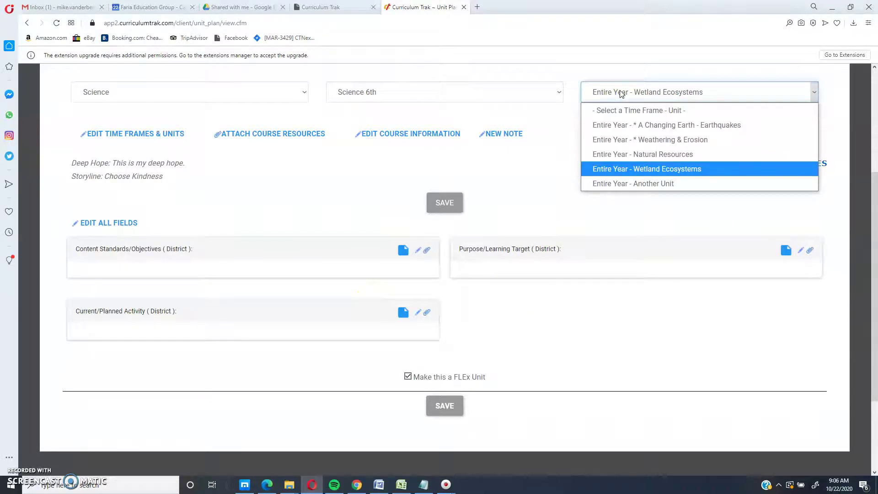
left_click(651, 169)
left_click(650, 125)
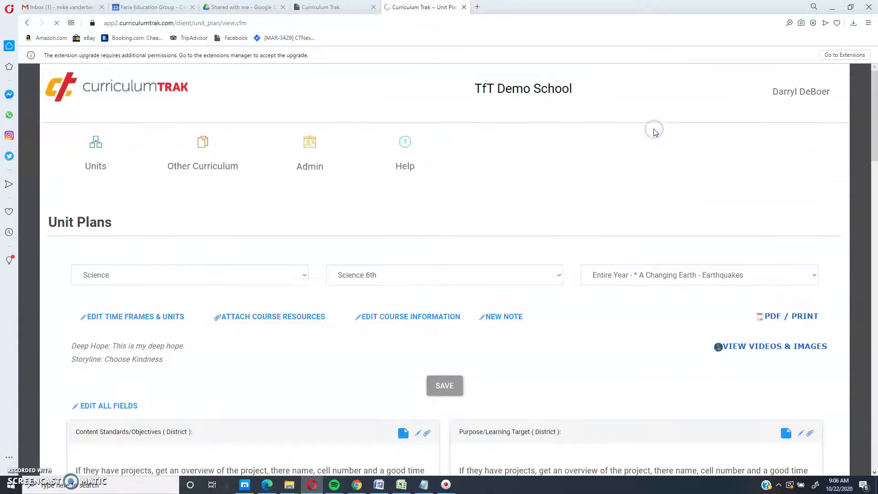
scroll(581, 151, "down", 7)
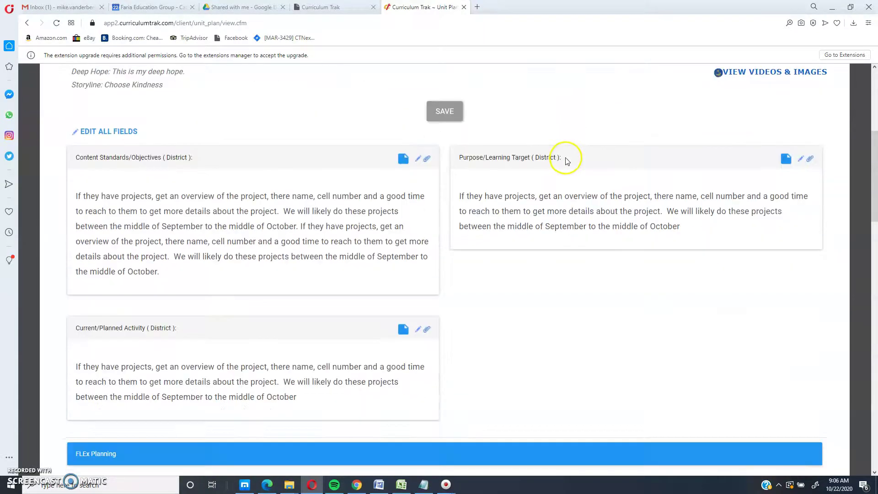
scroll(569, 175, "down", 3)
scroll(558, 175, "up", 5)
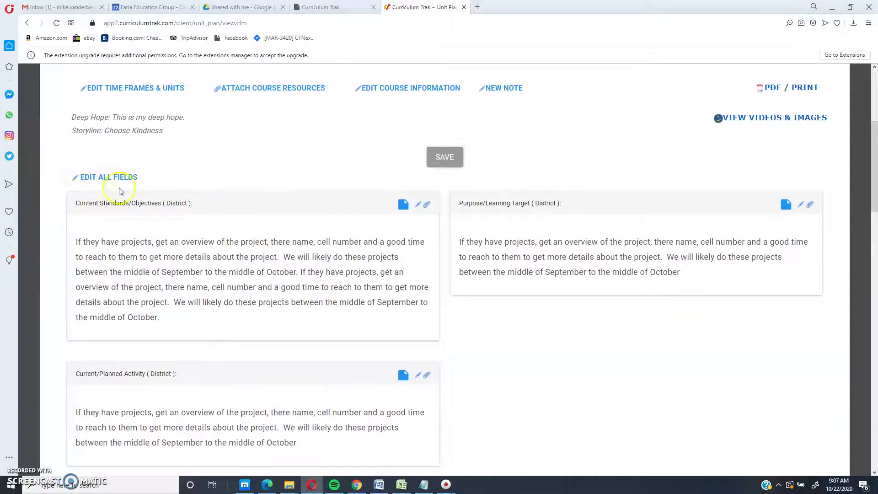
Replace the text of the FLEx field on major curricular standards/objectives with "Thius is my content for this particular fieldsd.".
scroll(366, 242, "down", 5)
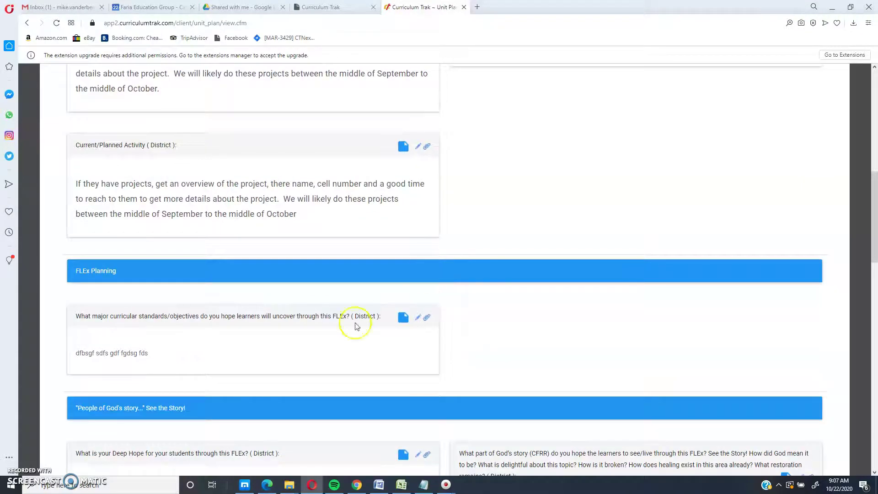
scroll(457, 302, "down", 1)
left_click(418, 271)
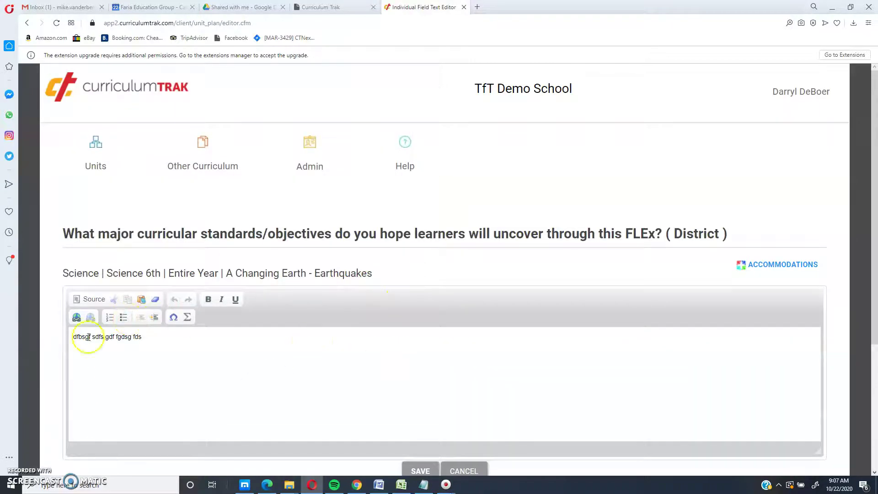
key("ctrl+a")
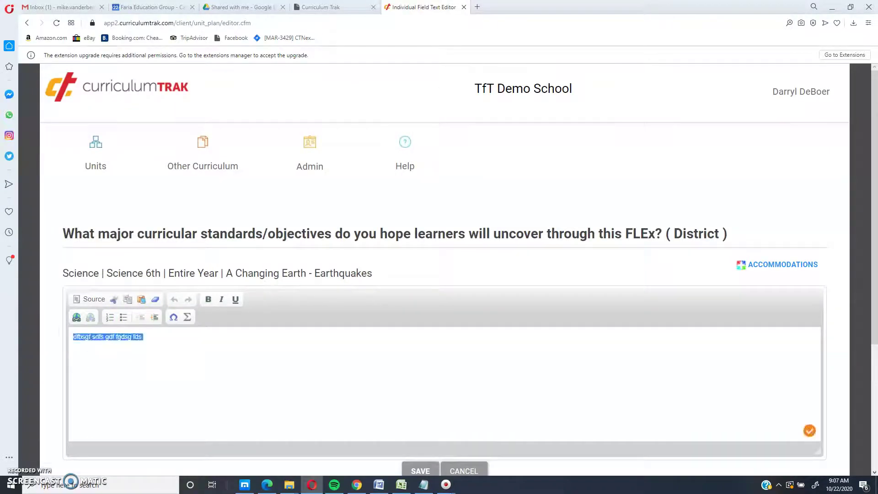
type("Th")
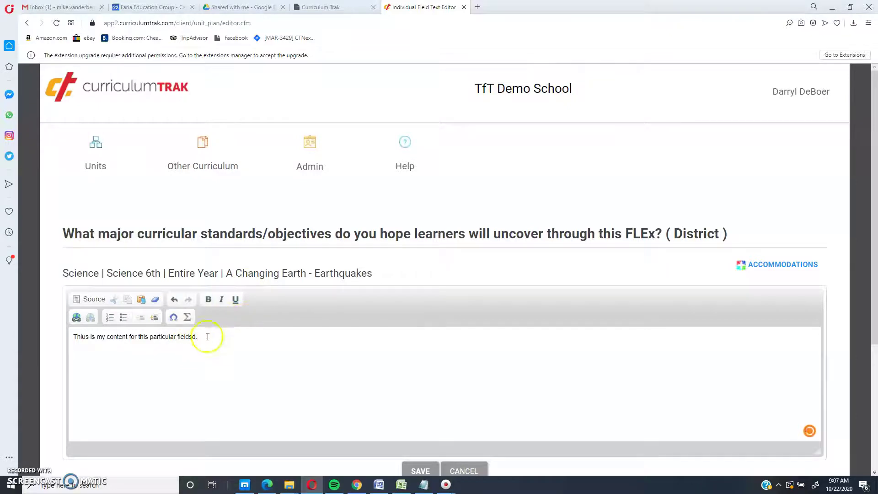
Correct the misspelled words in the field text to "fields" and "This" using the spelling suggestions.
right_click(187, 337)
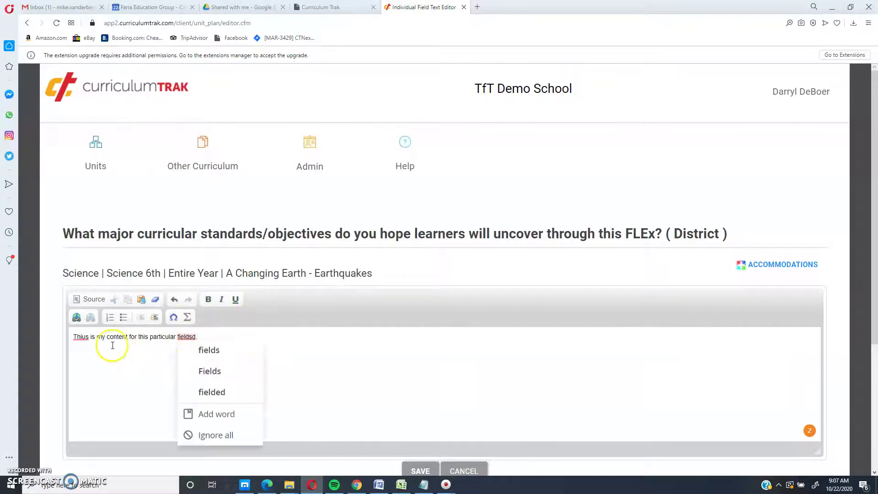
left_click(182, 341)
right_click(179, 339)
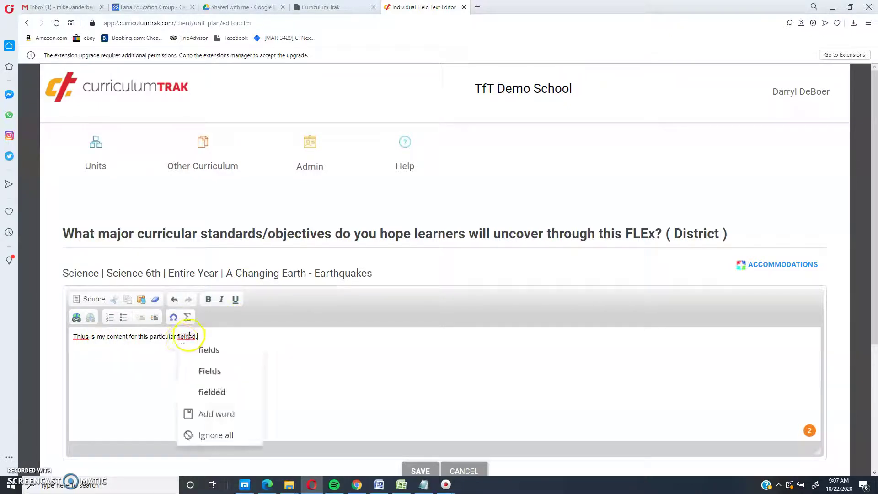
left_click(214, 356)
right_click(86, 337)
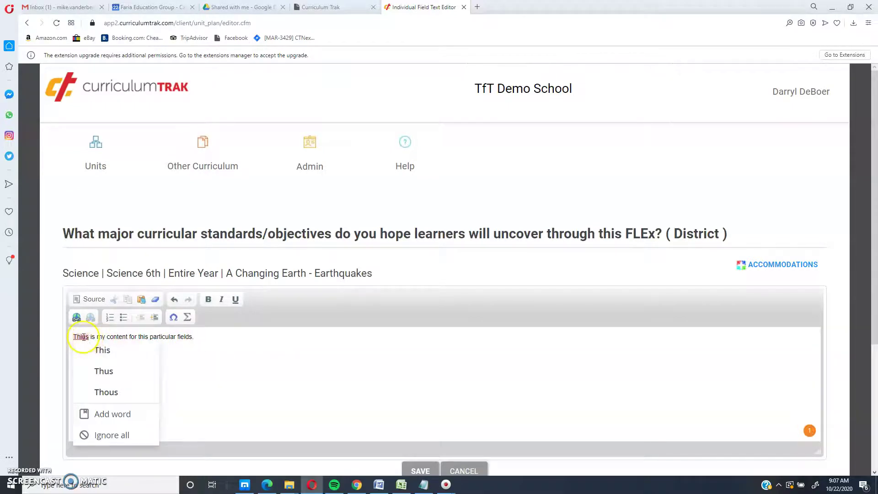
left_click(103, 351)
left_click(200, 358)
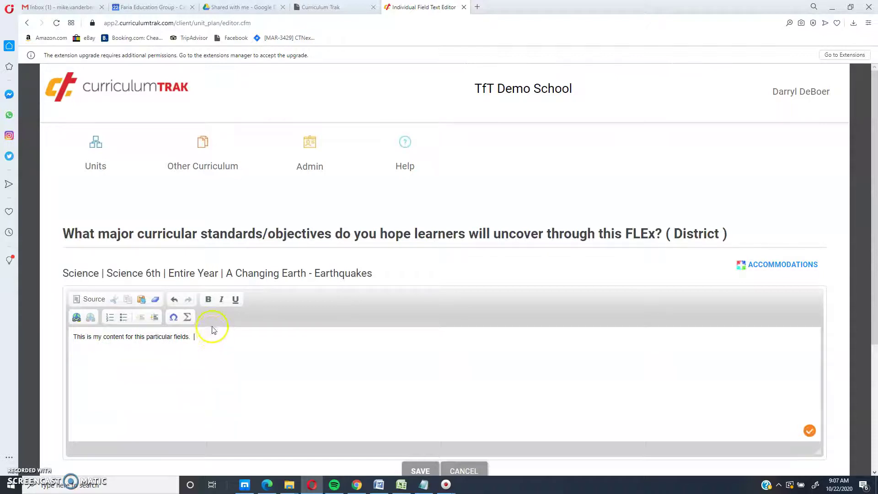
Try bold, italic and underline formatting on "particular fields." and step back and forth through the changes.
left_click_drag(196, 337, 147, 337)
left_click(208, 299)
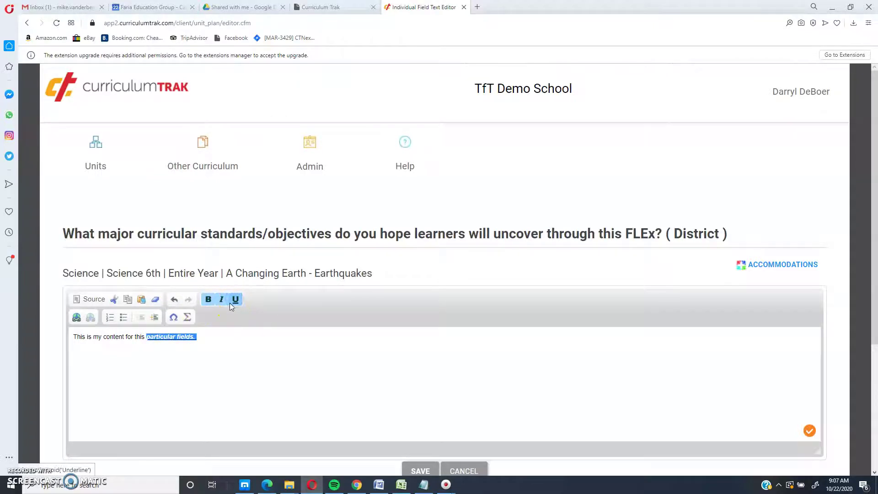
left_click(174, 300)
left_click(174, 300)
left_click(174, 300)
left_click(174, 300)
left_click(186, 300)
left_click(187, 300)
left_click(186, 300)
left_click(186, 300)
Clear the formatting from "particular fields." and save the field's content.
left_click(156, 301)
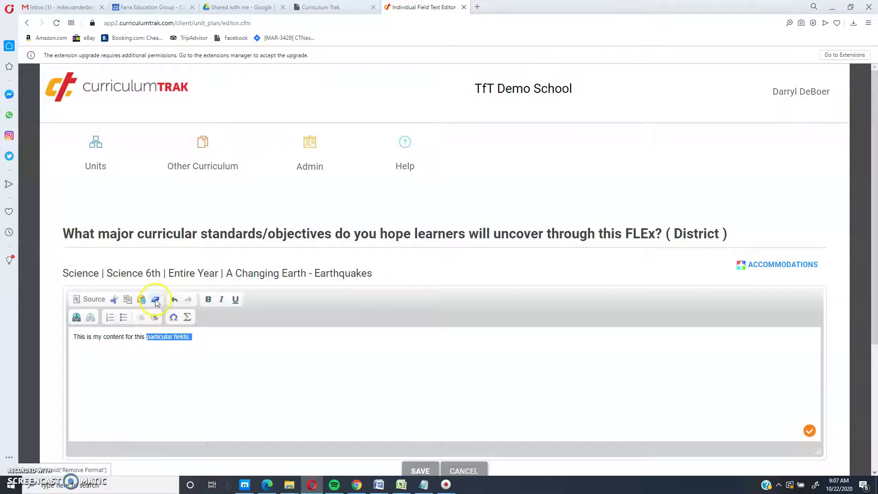
left_click(206, 347)
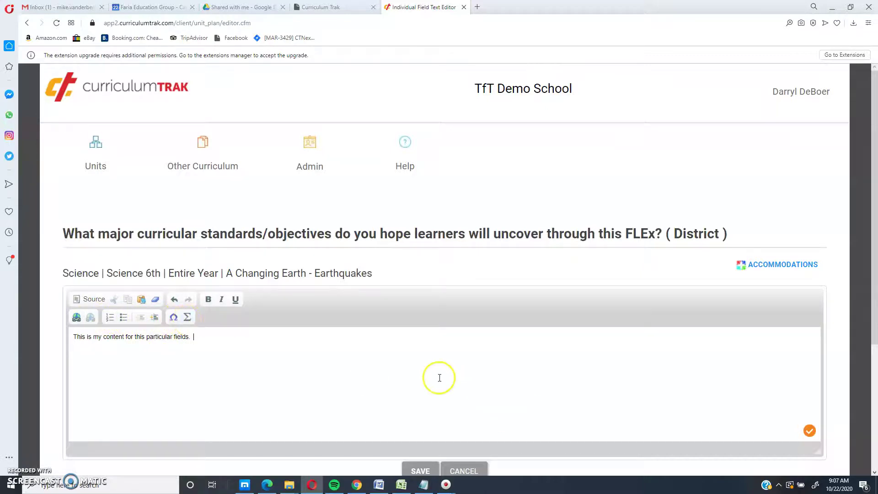
scroll(439, 377, "down", 3)
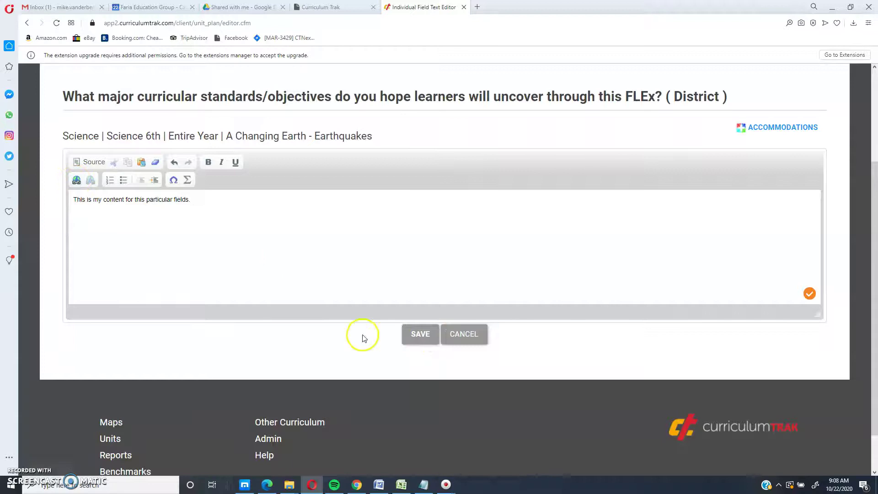
left_click(414, 334)
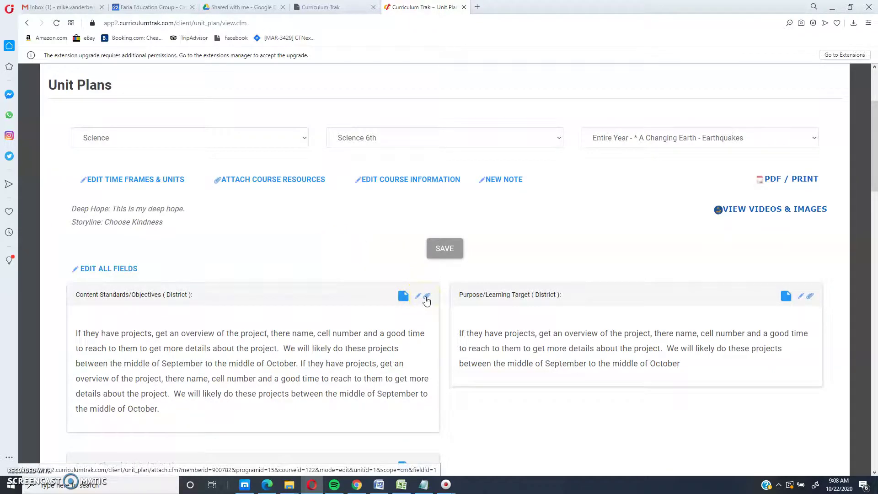
Start a new attachment for the Deep Hope field and check the list of fields it can be assigned to.
scroll(432, 298, "down", 6)
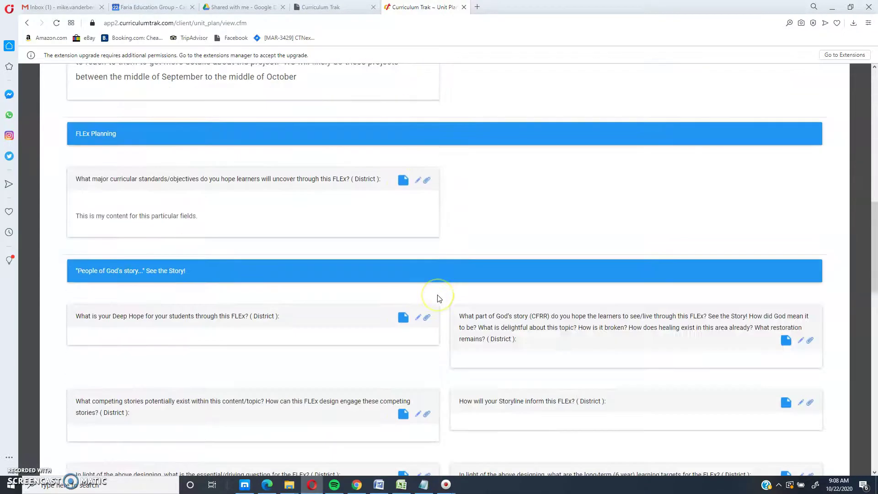
left_click(426, 319)
left_click(86, 297)
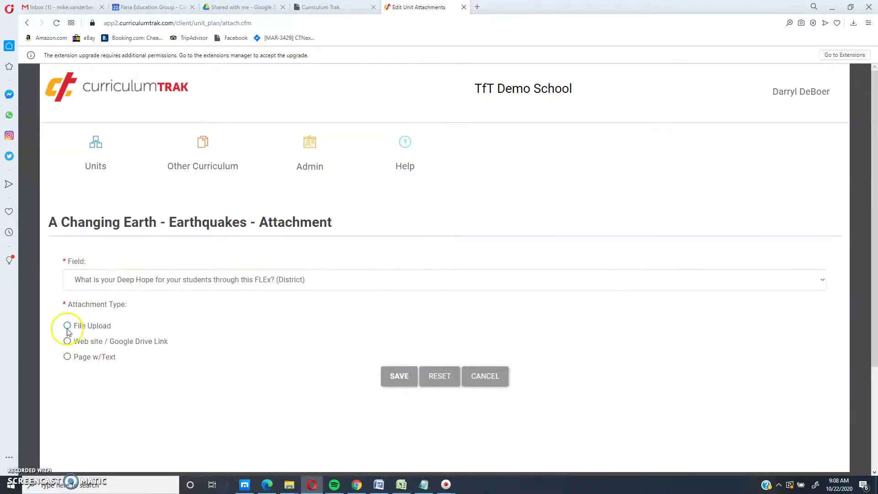
left_click(187, 284)
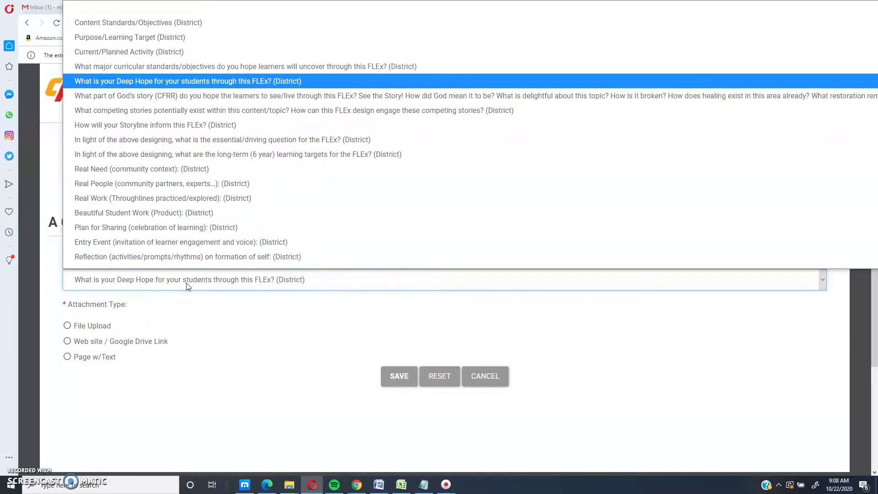
left_click(186, 287)
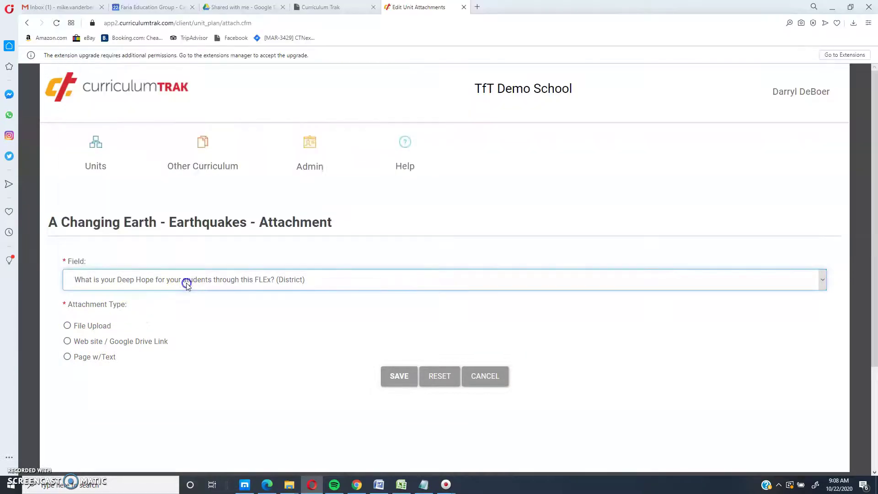
Set the attachment type to File Upload and choose the file 1 Bold Board.png.
left_click(67, 327)
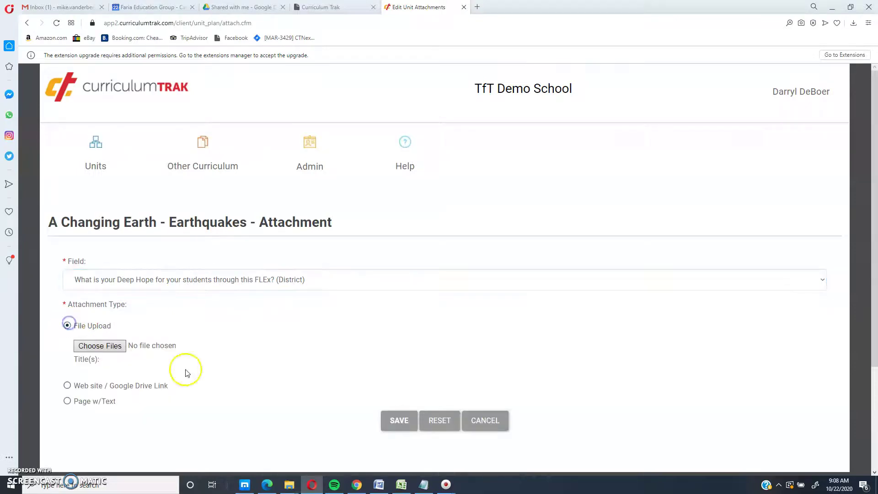
left_click(103, 349)
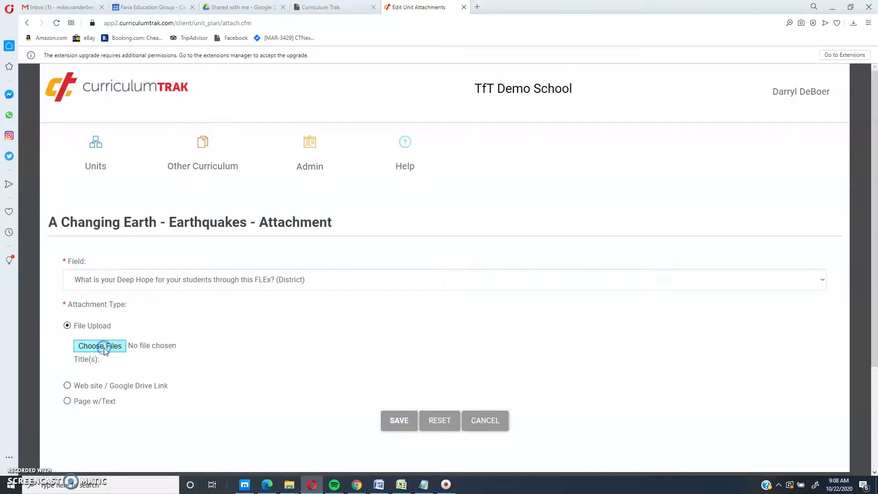
left_click(179, 387)
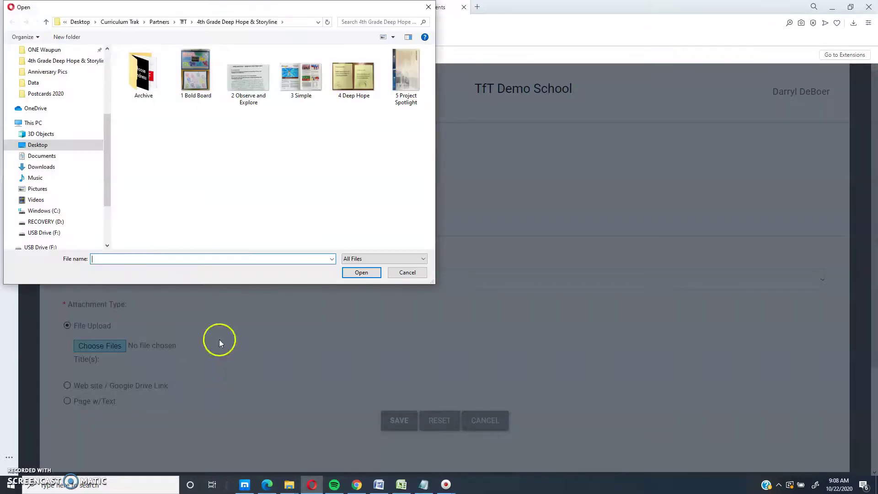
double_click(204, 72)
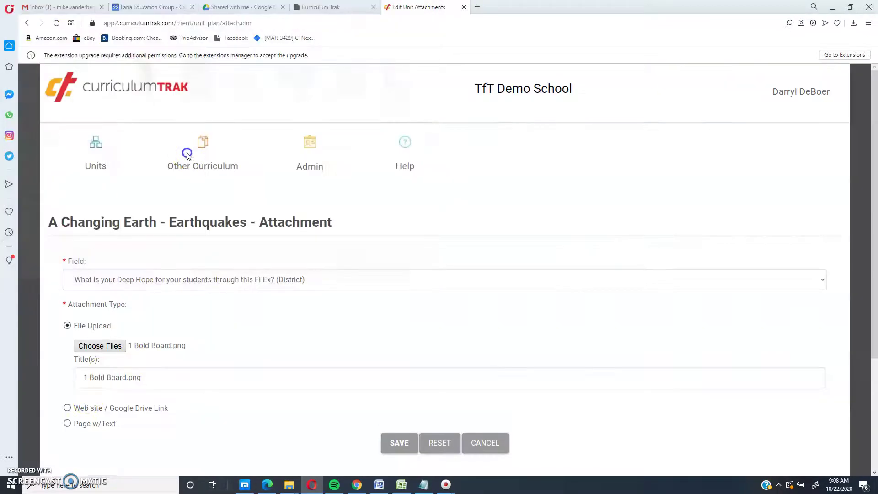
left_click(68, 407)
left_click(143, 380)
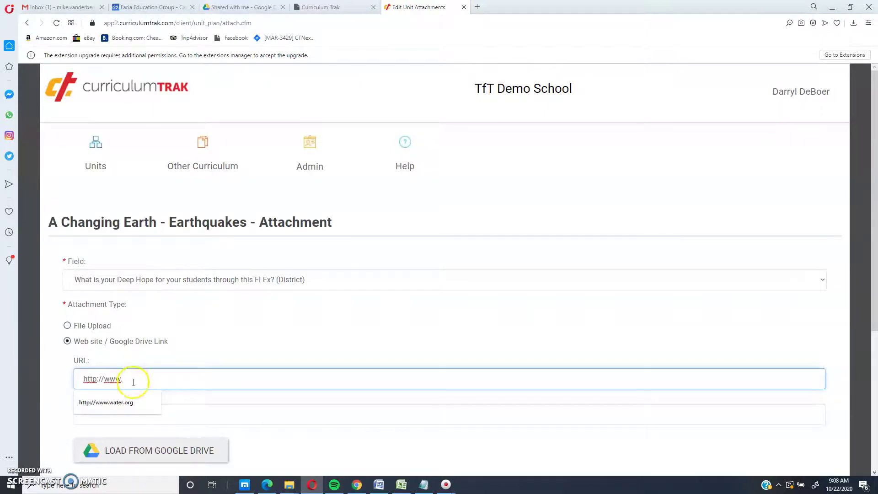
left_click(128, 403)
scroll(157, 398, "down", 3)
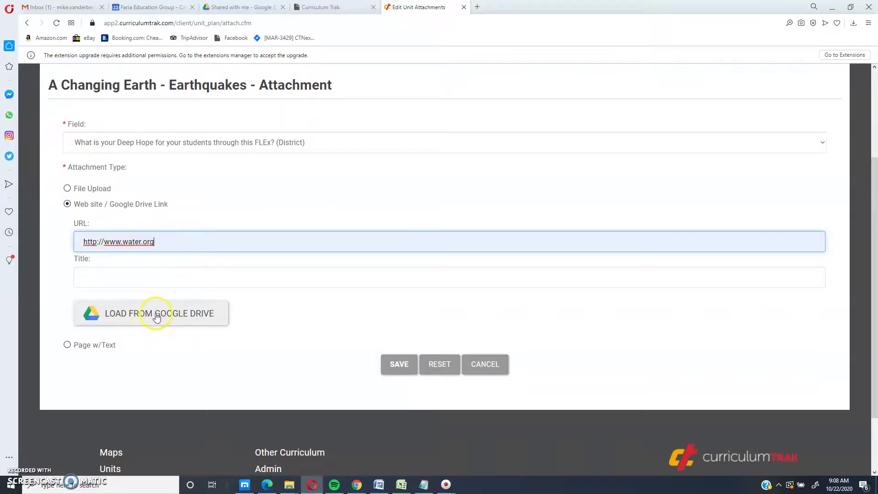
Switch the attachment type to Page w/Text and look over its title and text editor.
left_click(67, 345)
scroll(155, 368, "down", 4)
left_click(135, 306)
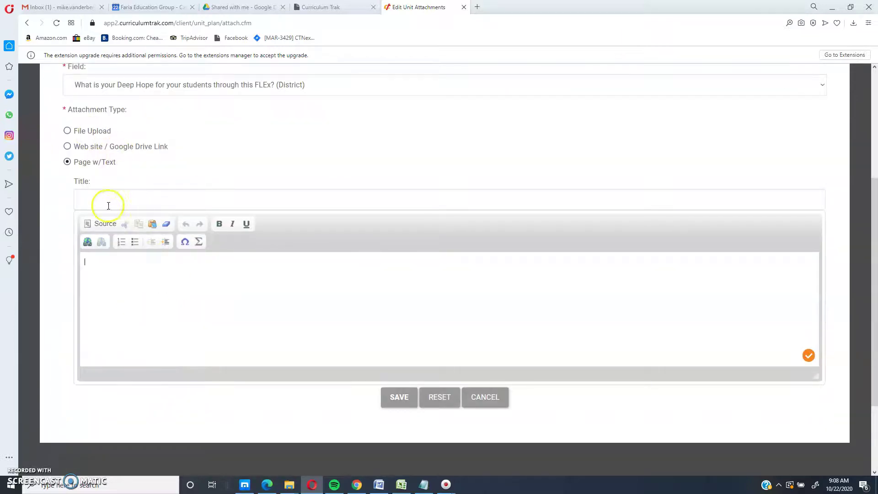
Return to the web site link type, title the link Water Website, save the attachment and go back to the unit plan.
left_click(67, 146)
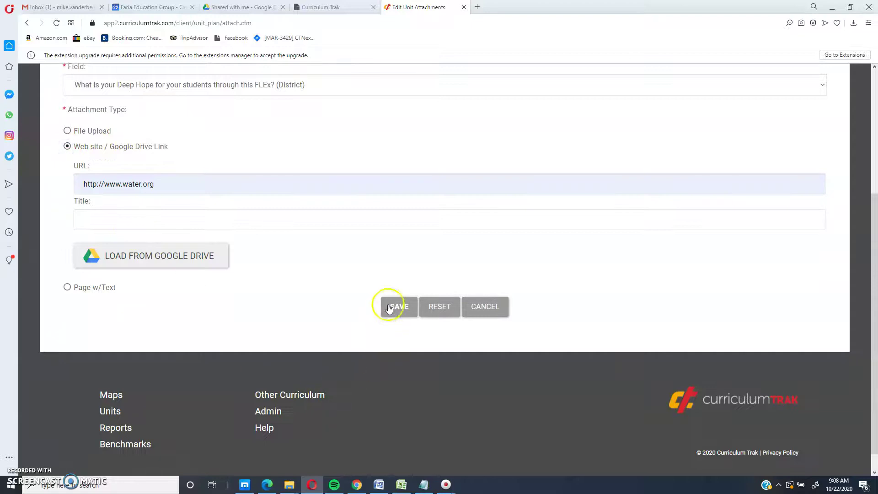
left_click(98, 216)
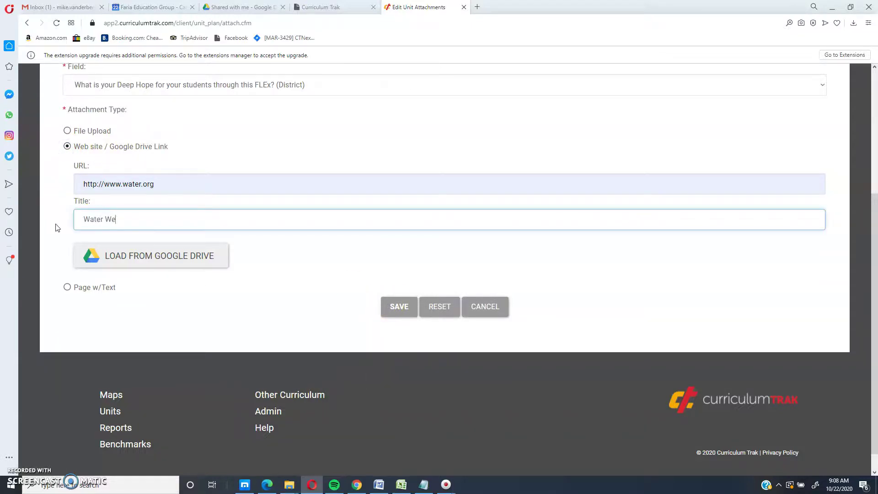
left_click(396, 308)
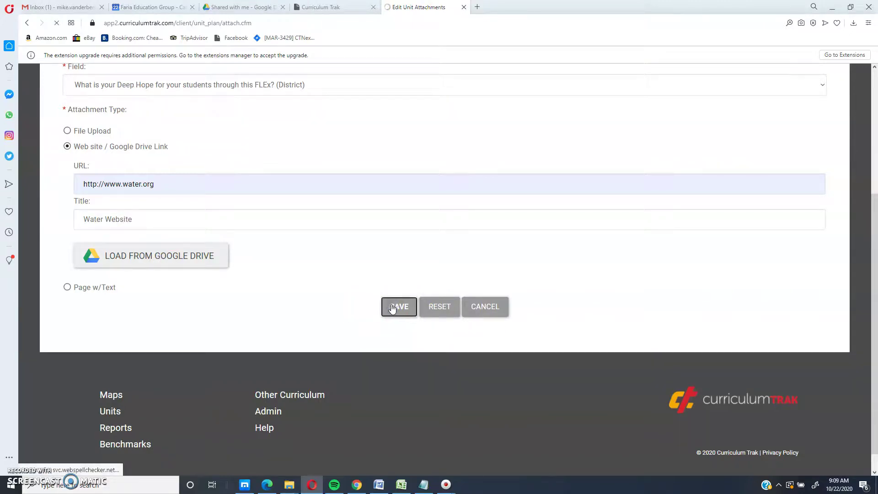
scroll(379, 254, "down", 3)
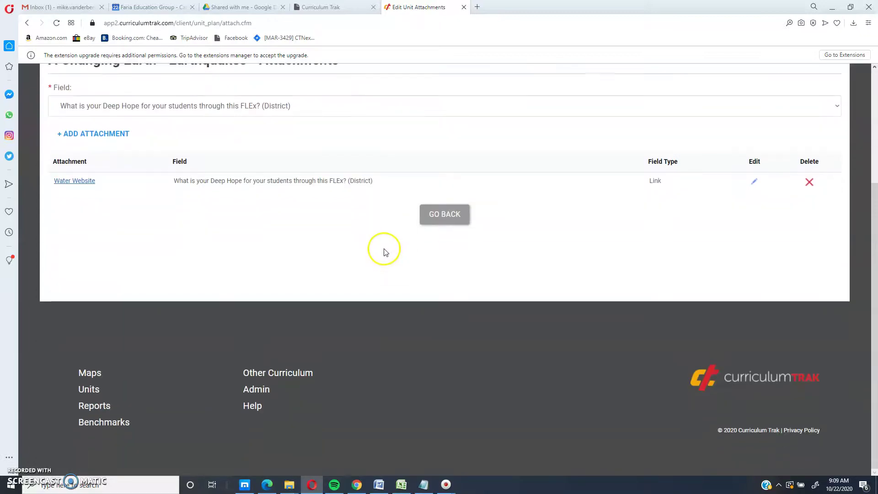
left_click(445, 214)
Check the Water Website link under the Deep Hope field by opening it, close the site and return to the unit plan's beginning.
scroll(453, 219, "down", 4)
scroll(454, 228, "down", 10)
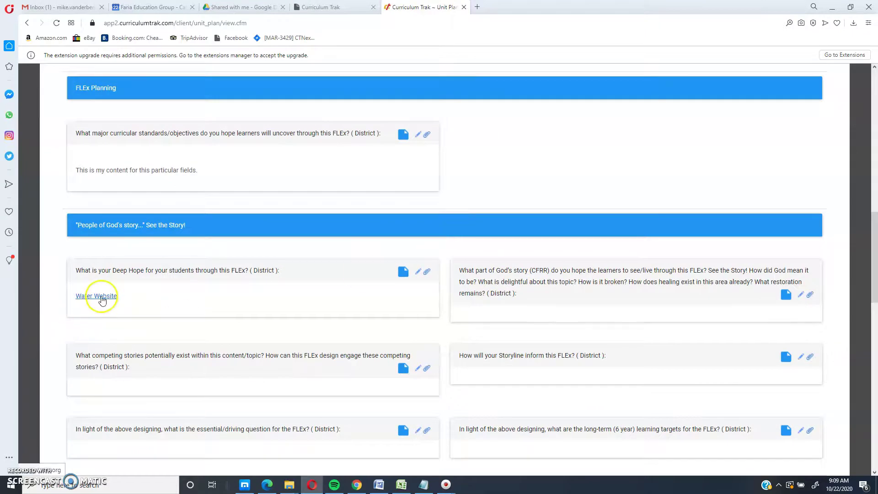
left_click(102, 300)
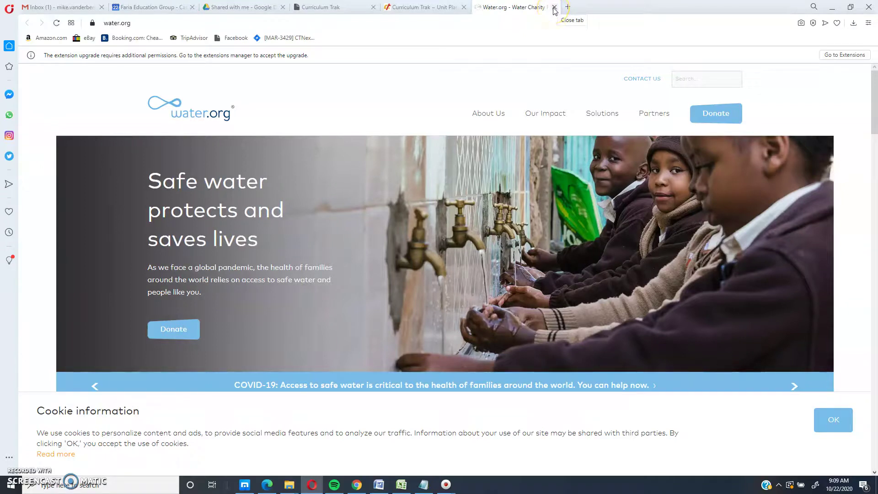
scroll(533, 251, "down", 4)
scroll(534, 251, "up", 4)
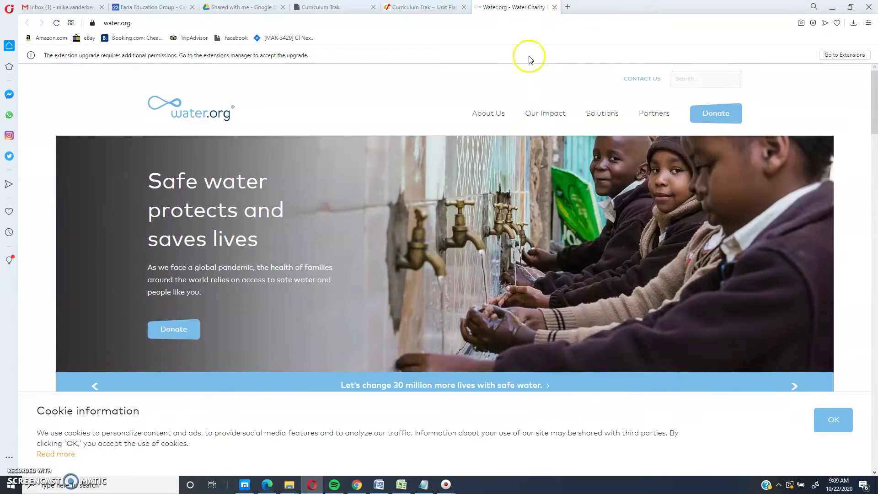
left_click(554, 7)
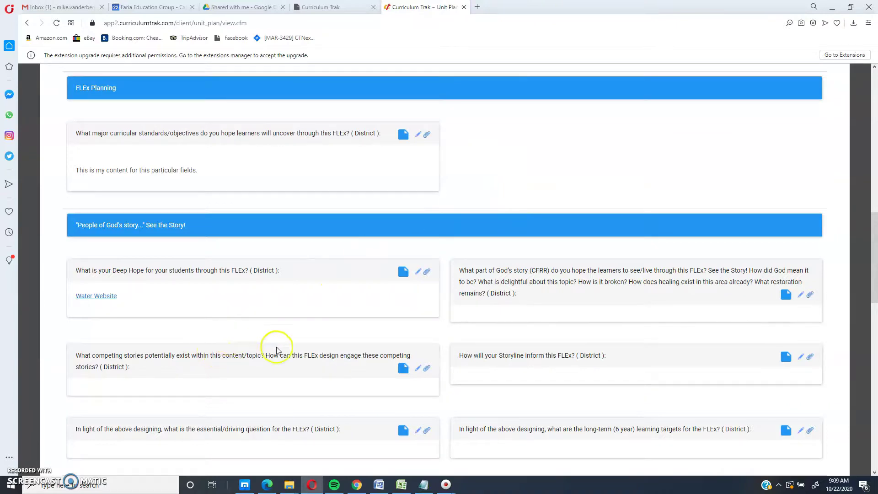
scroll(372, 354, "up", 2)
scroll(372, 349, "up", 10)
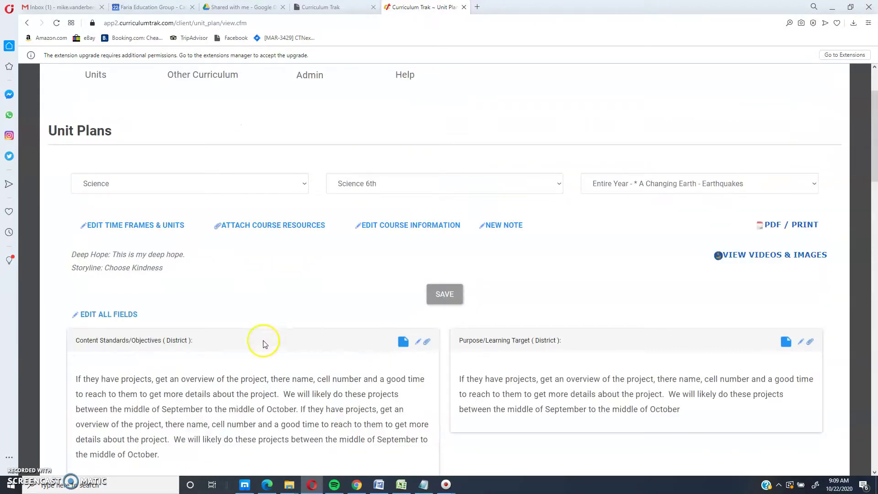